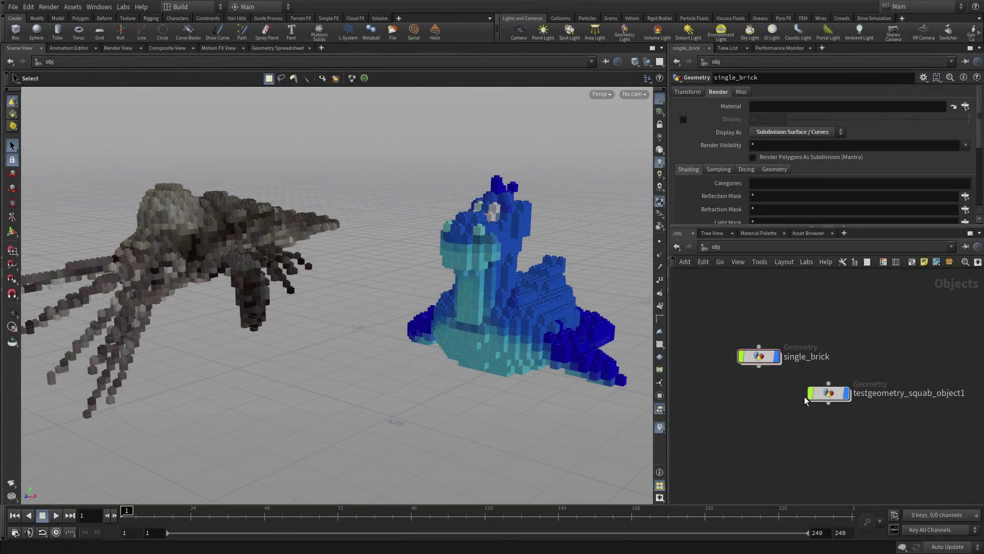
Hide the testgeometry_squab_object1 object and rename it squab, placing its node level with single_brick
click(847, 393)
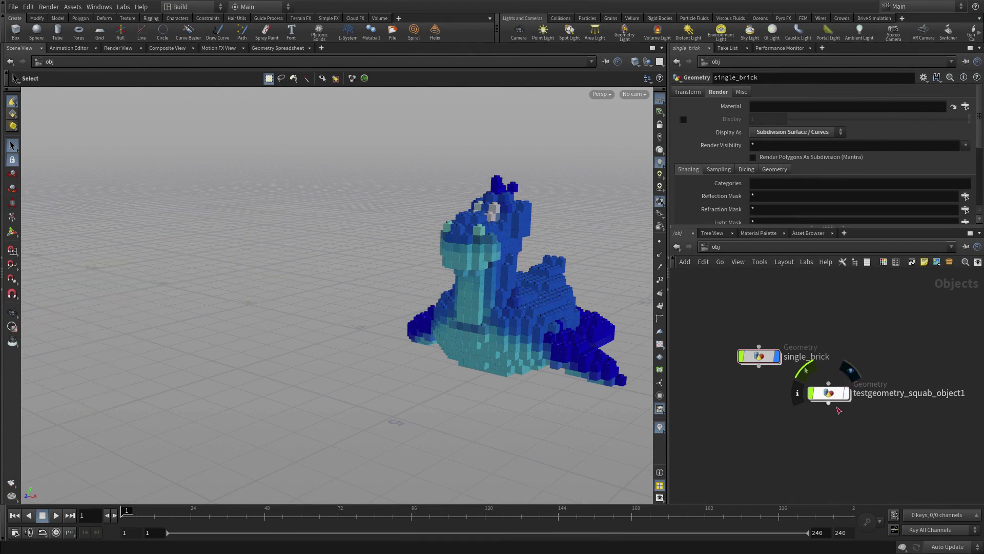
double_click(876, 393)
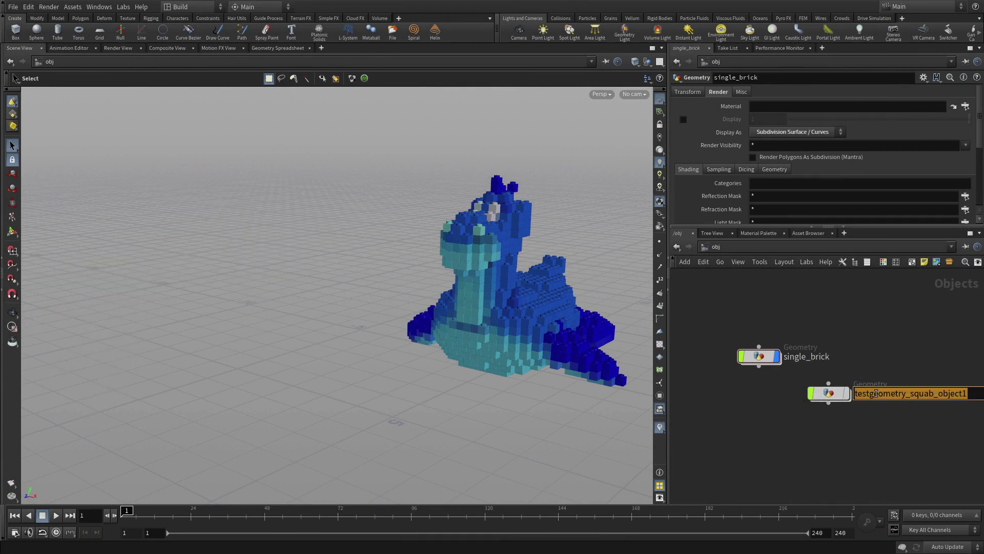
text(squab)
key(Return)
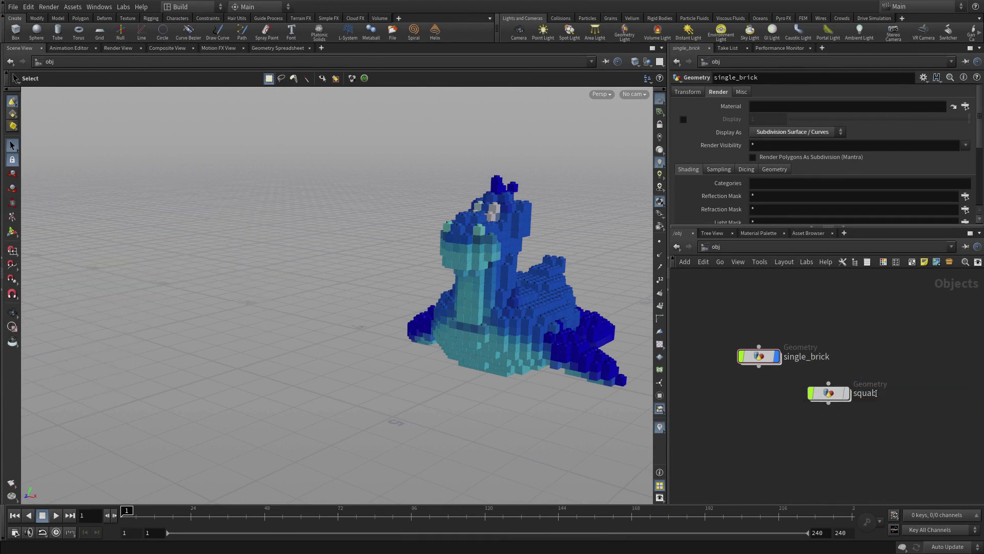
drag(825, 400, 885, 365)
Rename the single_brick object as rubbertoy
double_click(798, 358)
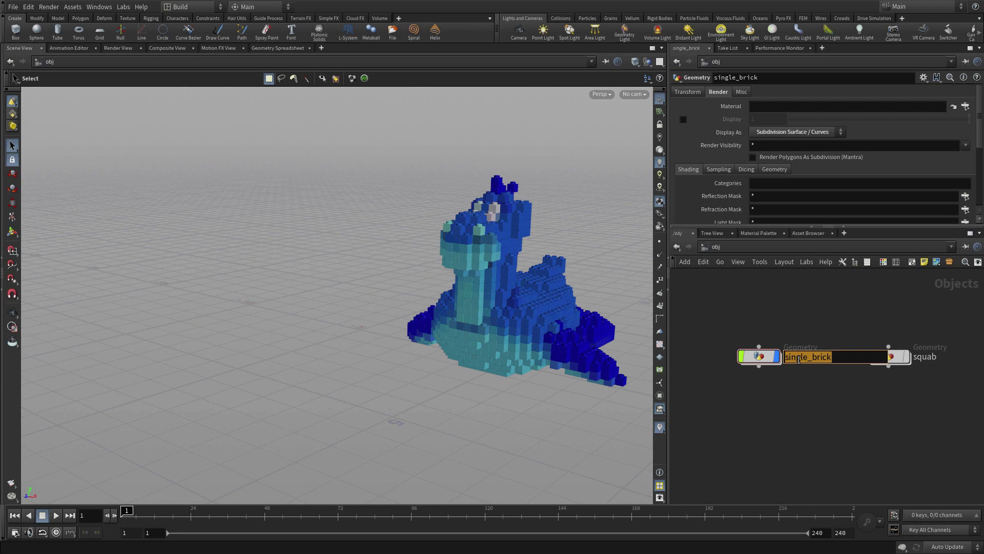
text(rubbertoy)
key(Return)
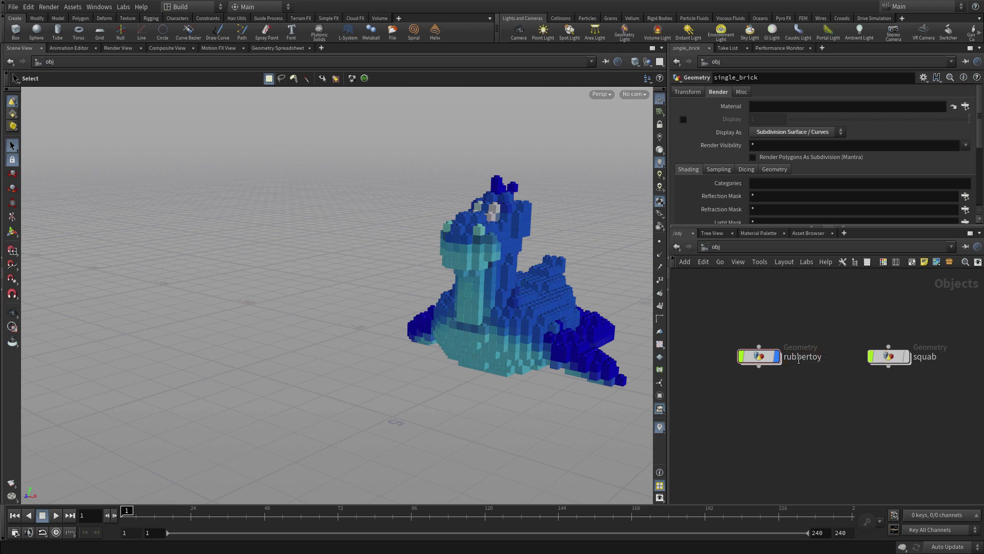
Unlock the brickify_asset node inside the rubbertoy object and enter its network
double_click(761, 359)
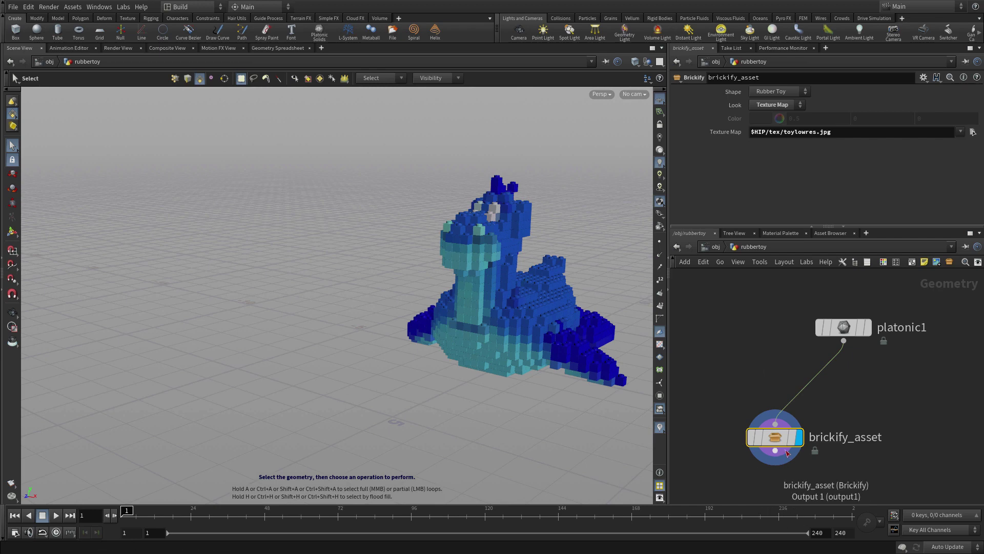
click(72, 7)
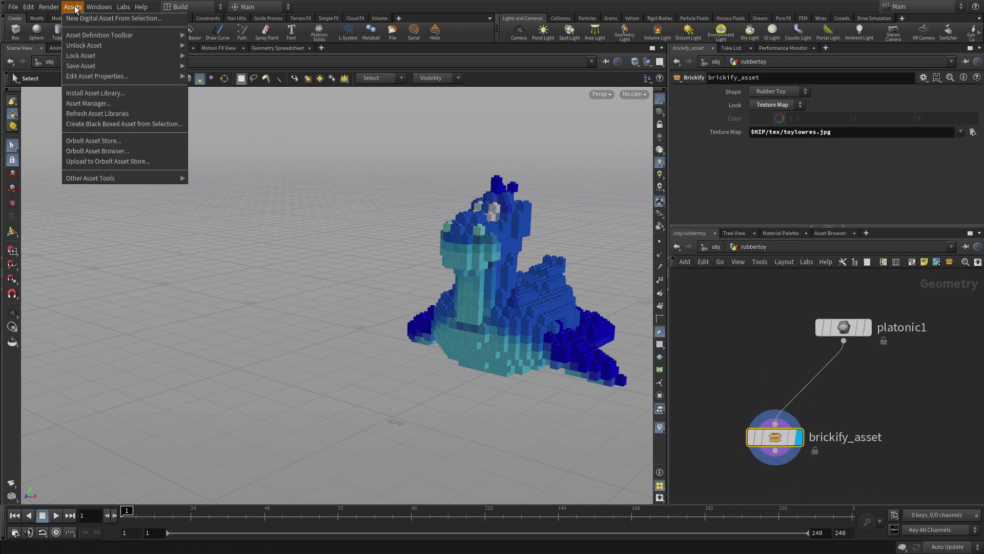
mouse_move(78, 47)
click(210, 45)
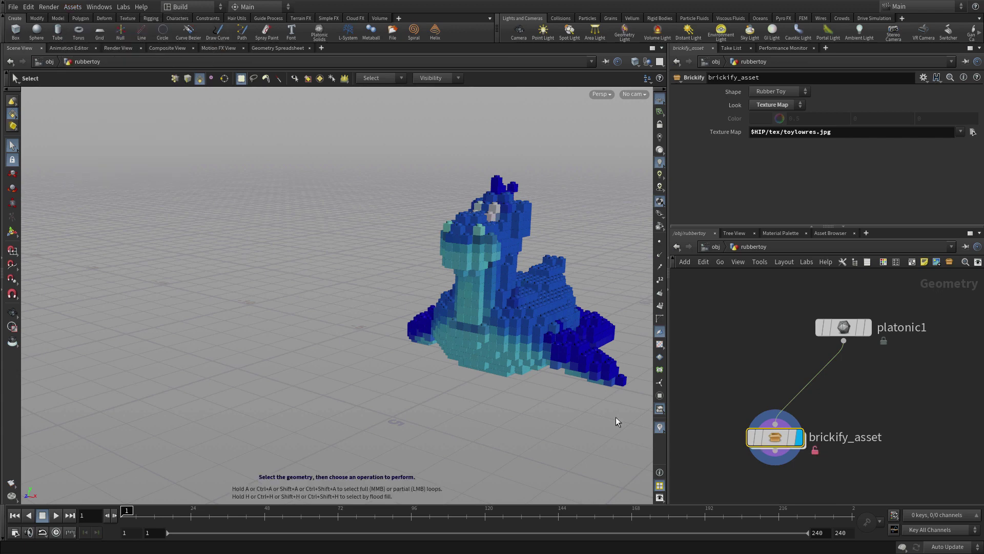
double_click(779, 441)
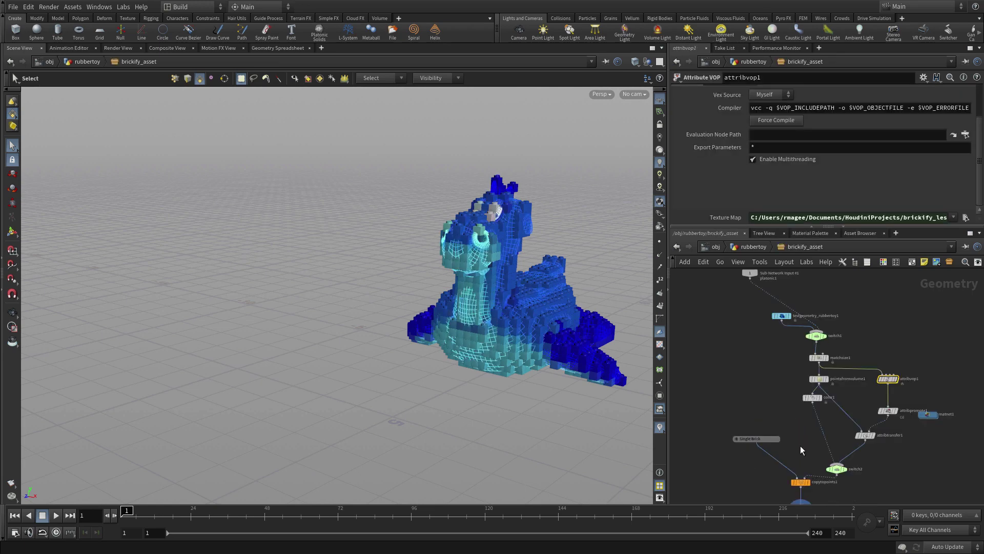
Rename the switch2 node as texture_switch and move it up to make room above copytopoints1
middle_drag(800, 445, 759, 342)
scroll(801, 404, up, 4)
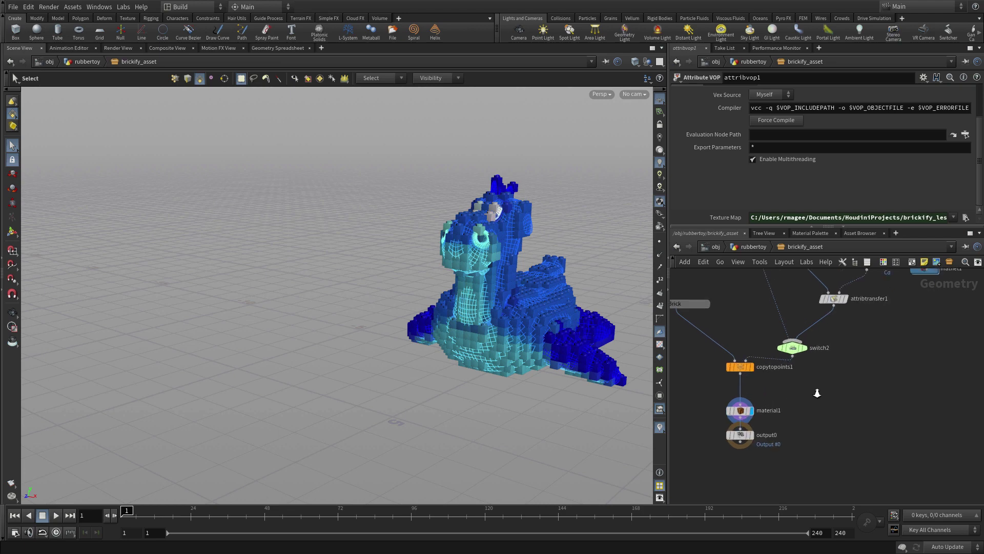
middle_drag(830, 380, 838, 413)
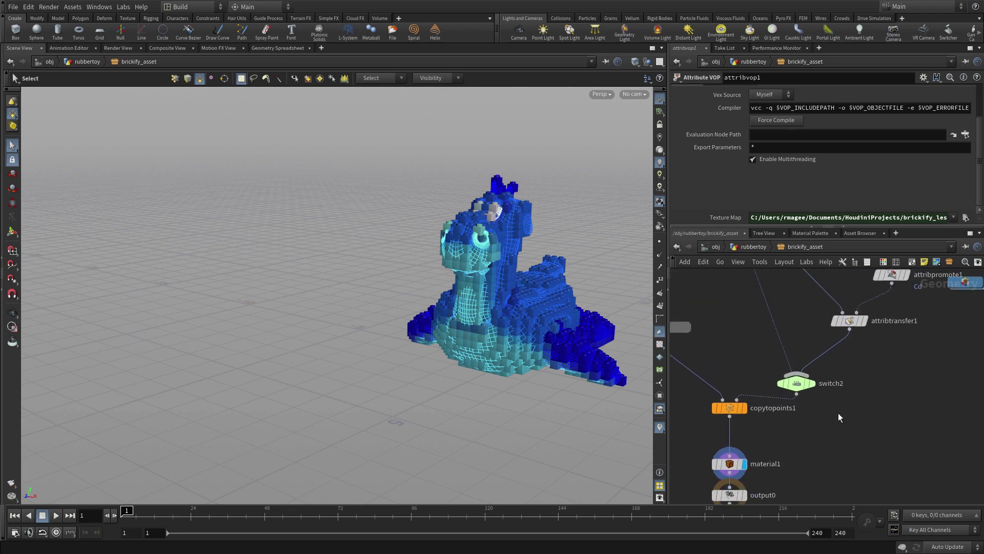
double_click(827, 384)
text(text)
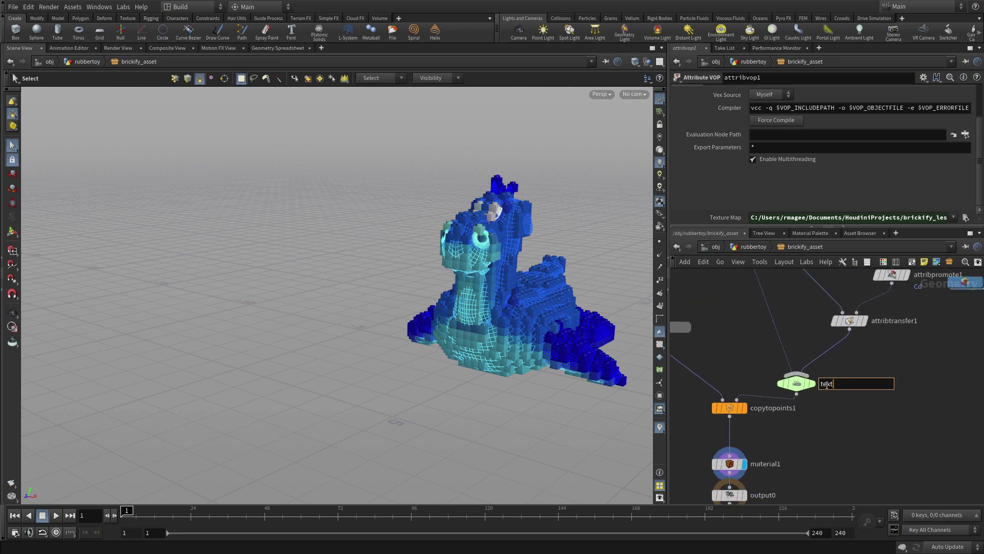
text(ure_switch)
key(Return)
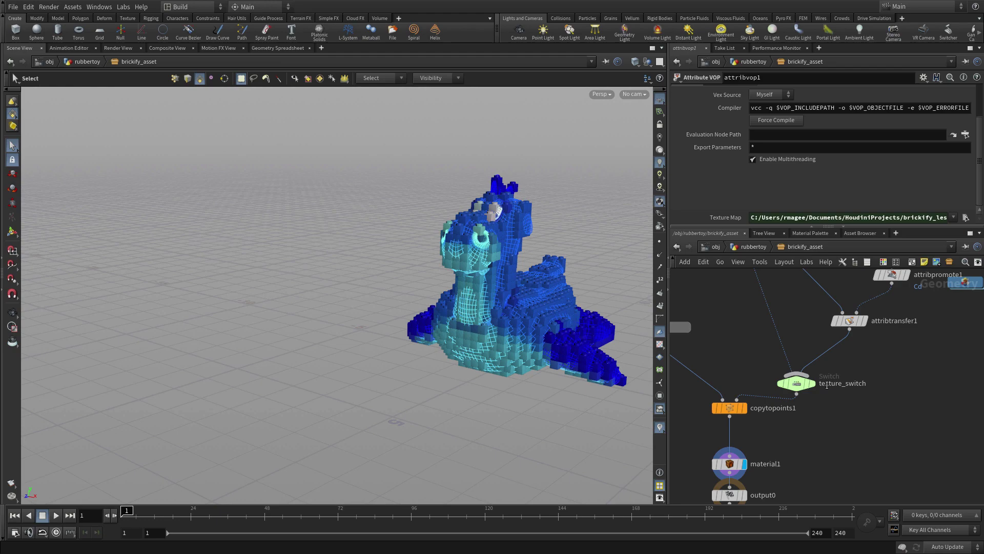
drag(781, 384, 781, 348)
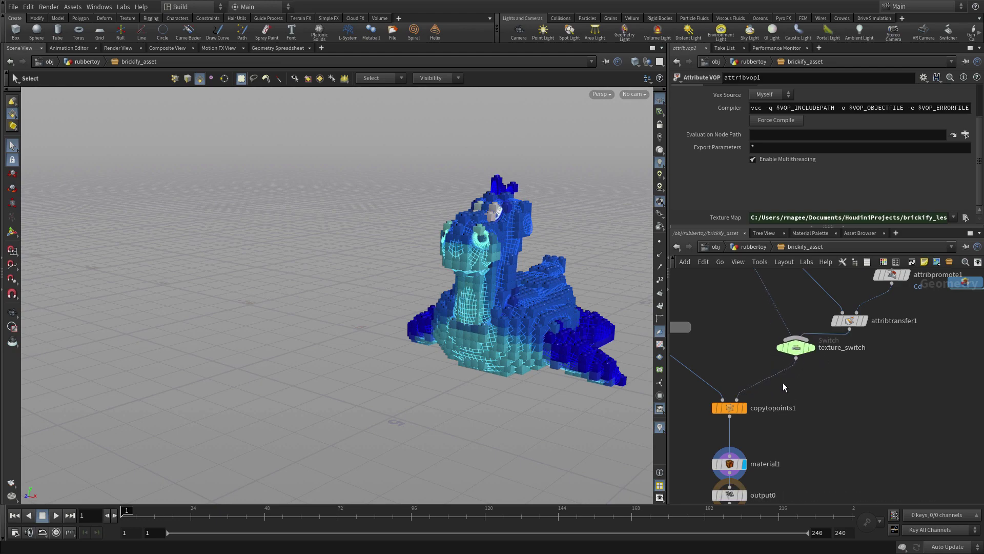
Insert a Group by Range node between texture_switch and copytopoints1
right_click(798, 360)
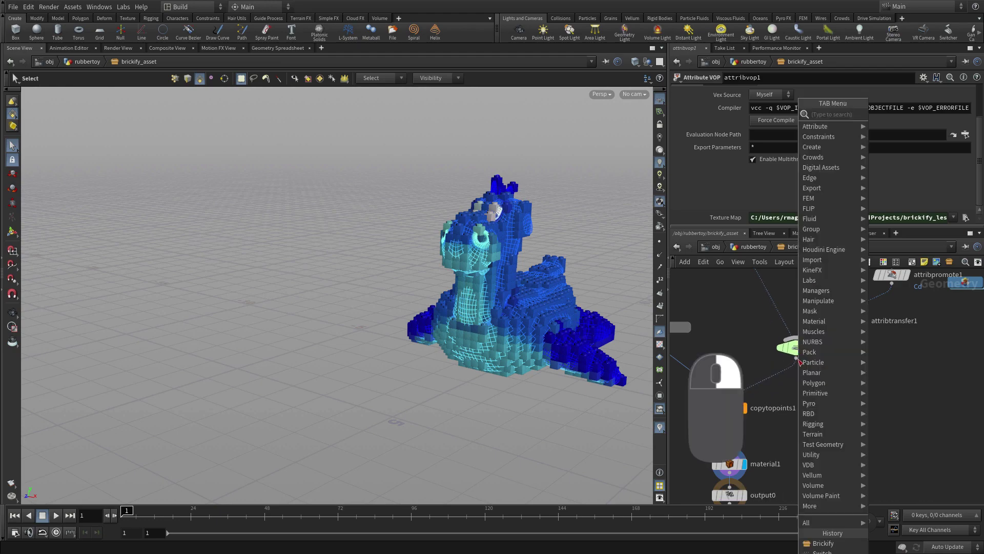
text(group by r)
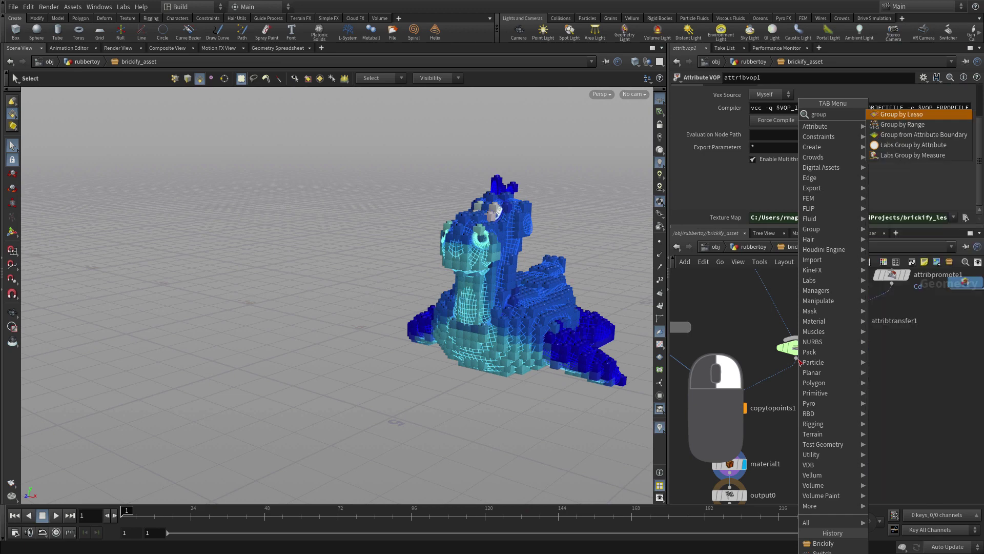
key(Return)
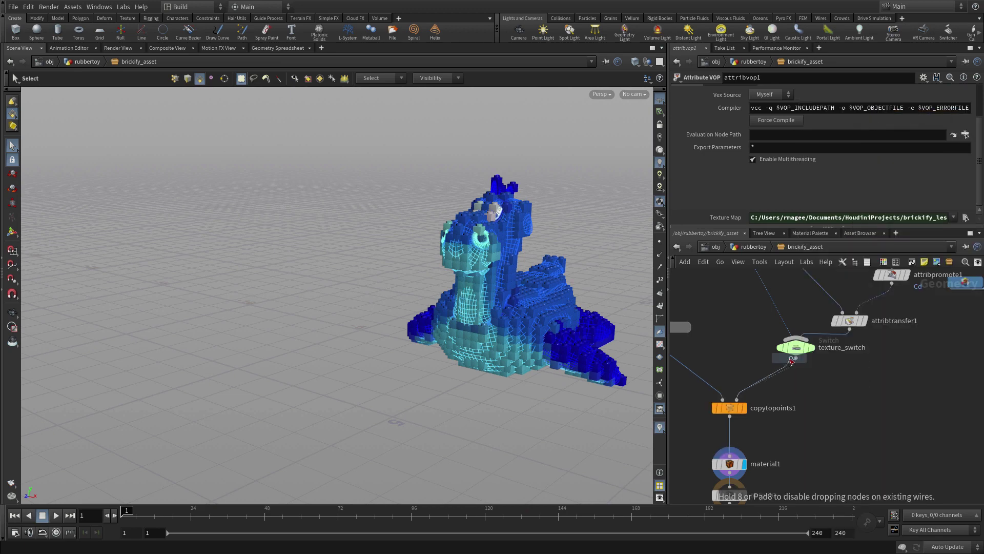
click(775, 384)
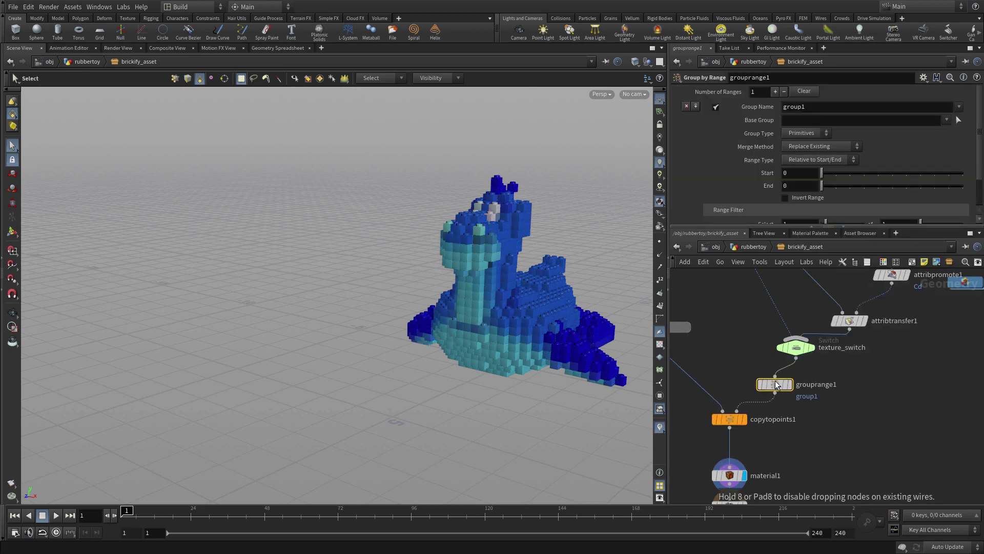
Name the range group hide_points and set its group type to Points
mouse_move(775, 384)
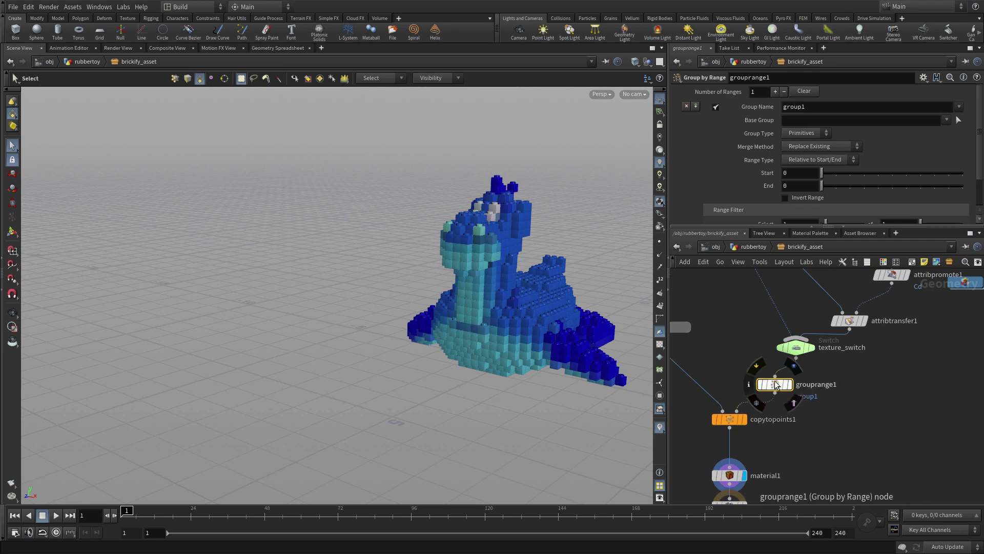
click(799, 108)
text(hide)
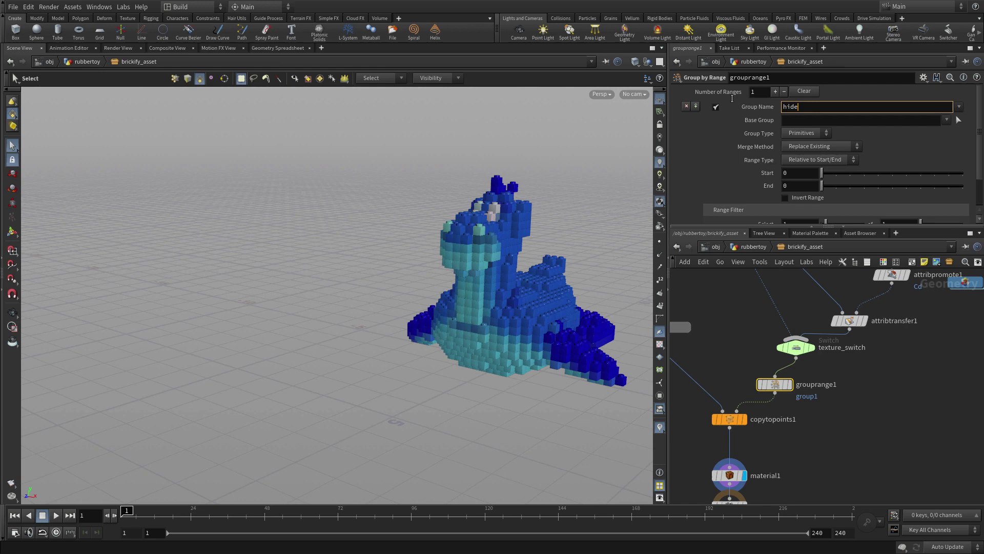
text(_points)
key(Return)
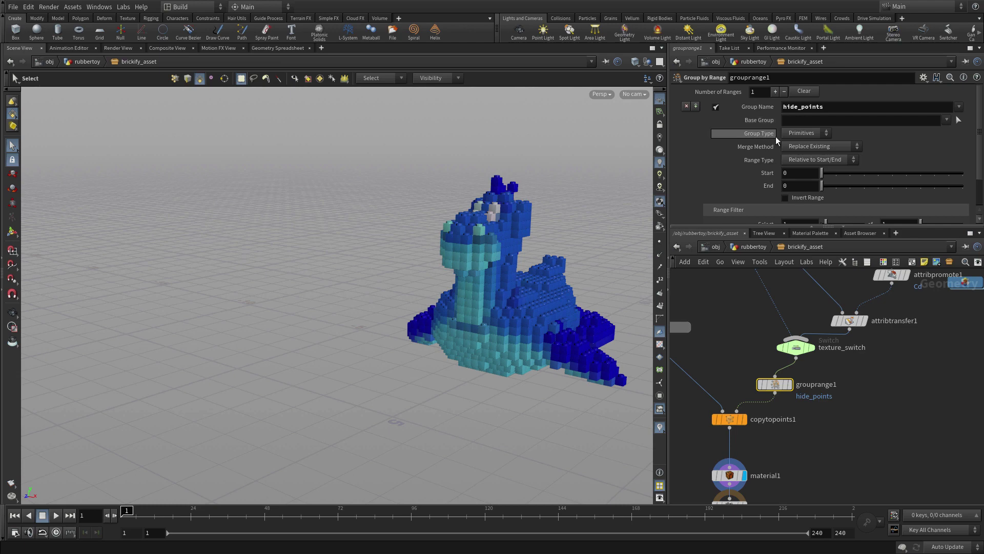
click(790, 134)
click(791, 144)
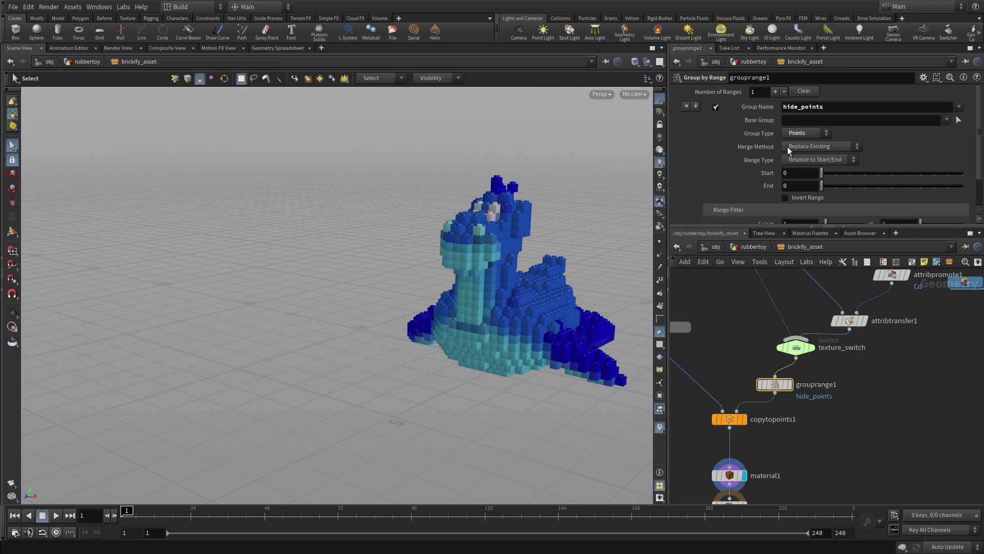
Set the group's range type to Start and Length, with the length expression ($F-1)*20
scroll(787, 146, down, 2)
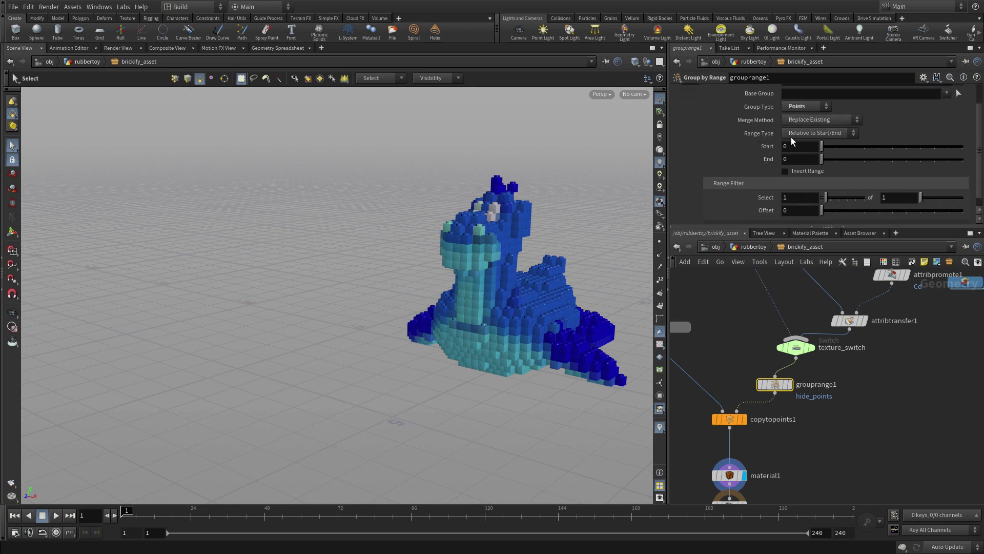
click(791, 133)
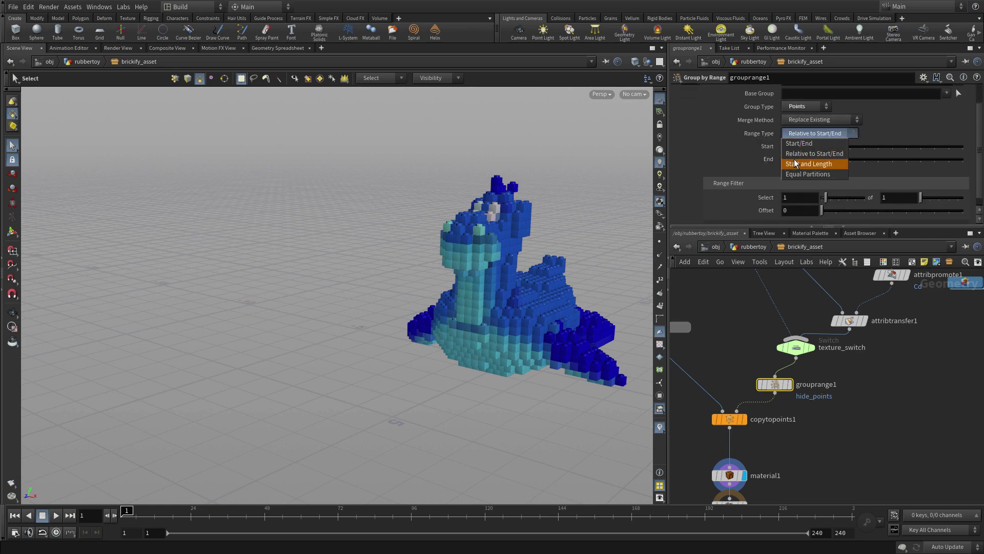
click(793, 161)
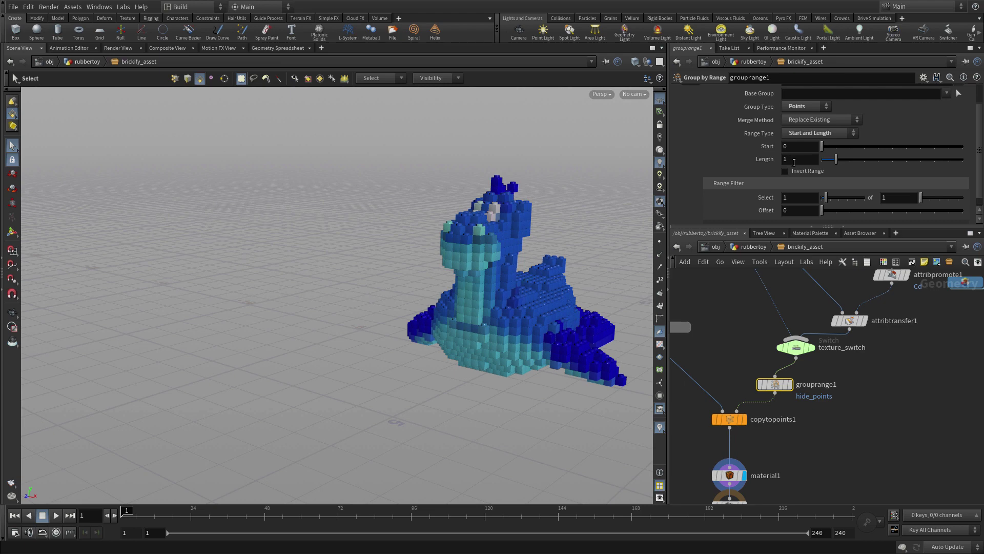
drag(789, 161, 773, 160)
text(()
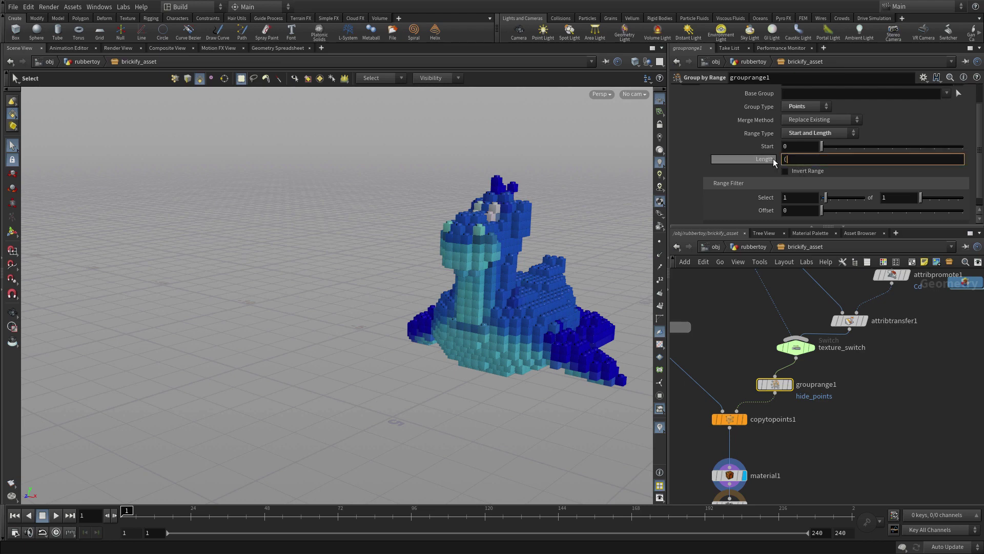
text($F)
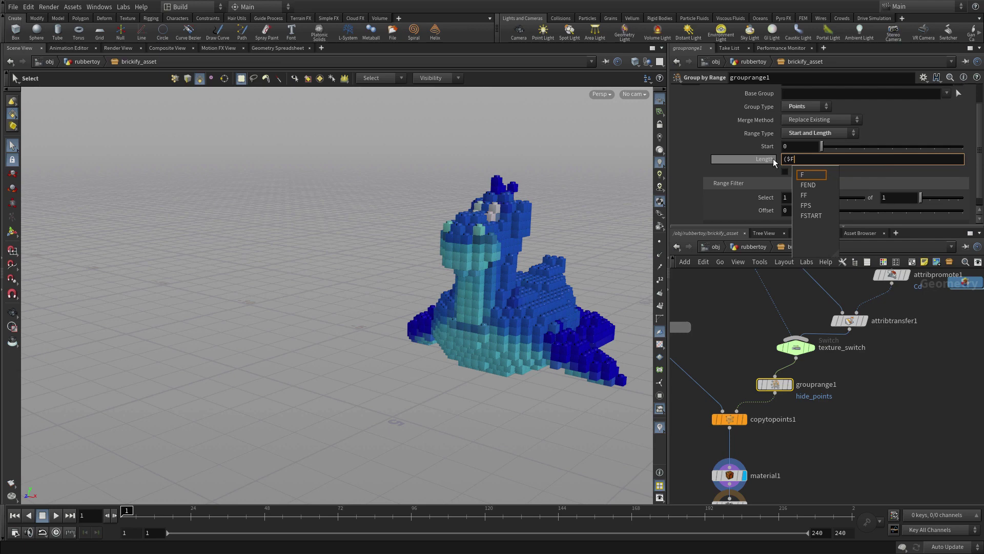
text(-1)
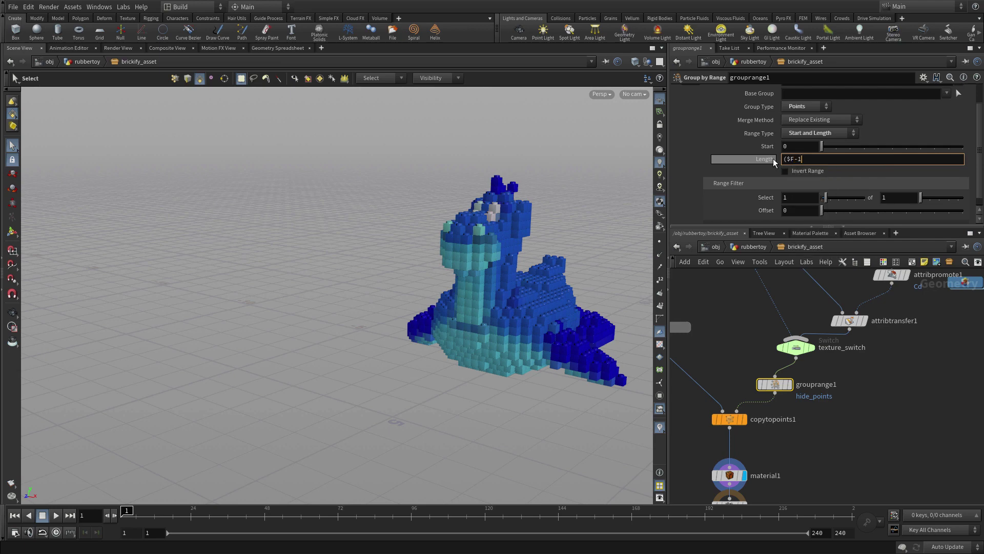
text()*20)
key(Return)
scroll(835, 180, down, 1)
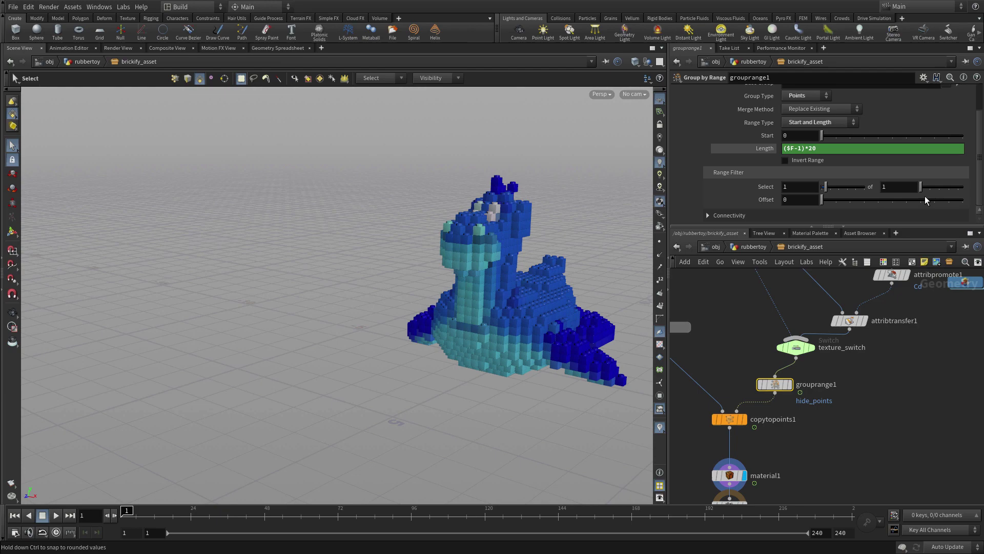
Insert a Blast node between grouprange1 and copytopoints1
right_click(776, 394)
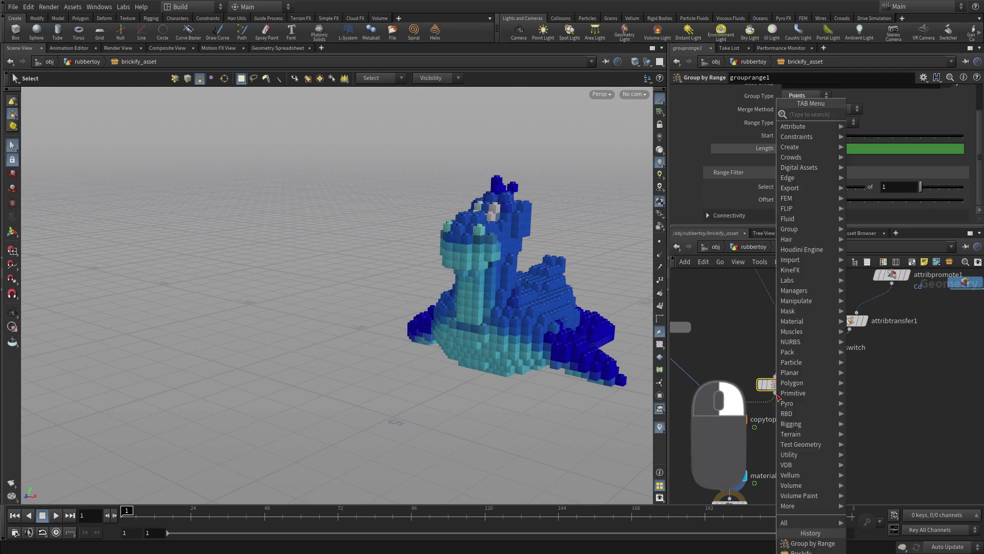
text(blast)
key(Return)
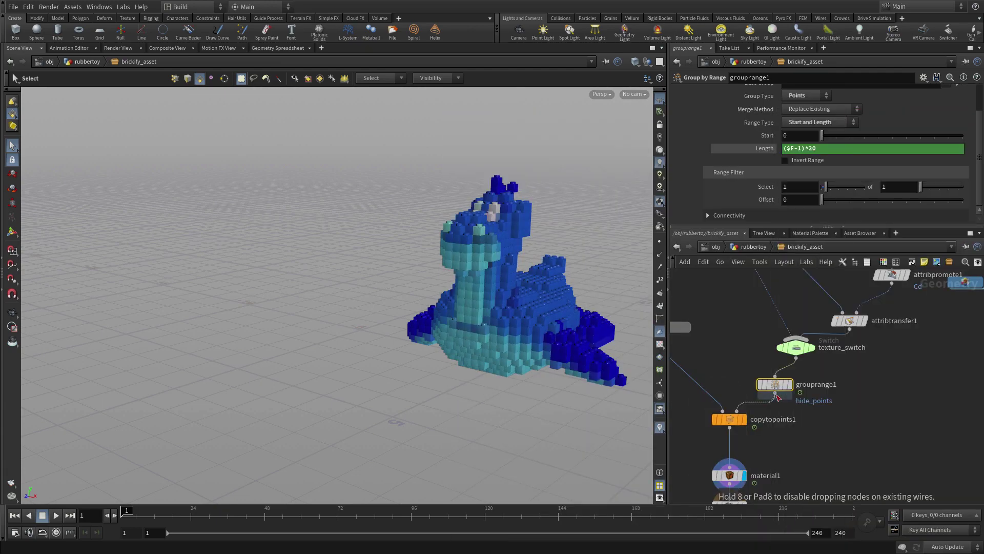
click(760, 406)
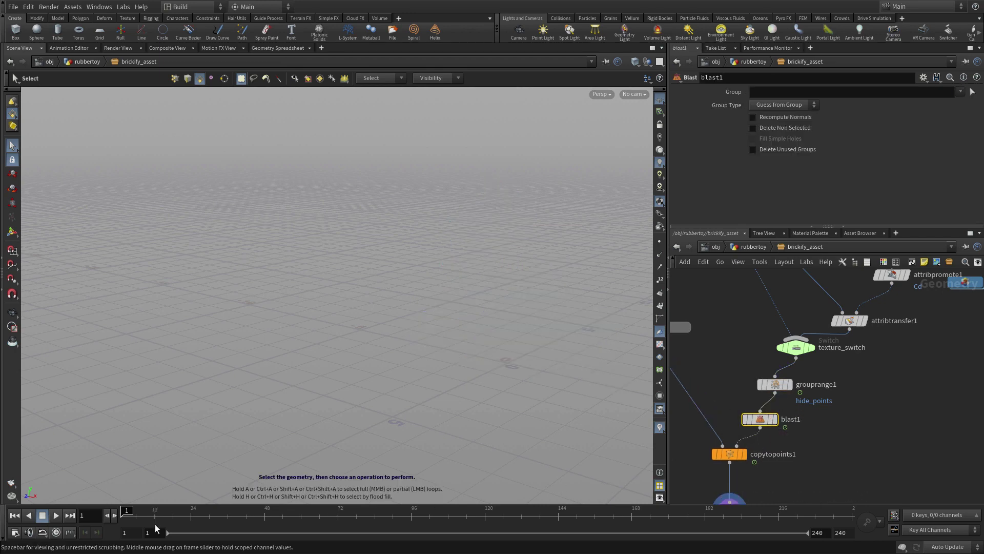
Set the Blast node's group to hide_points and scrub the timeline to preview the brick animation
mouse_move(138, 510)
mouse_down()
mouse_move(848, 507)
mouse_move(126, 507)
mouse_up()
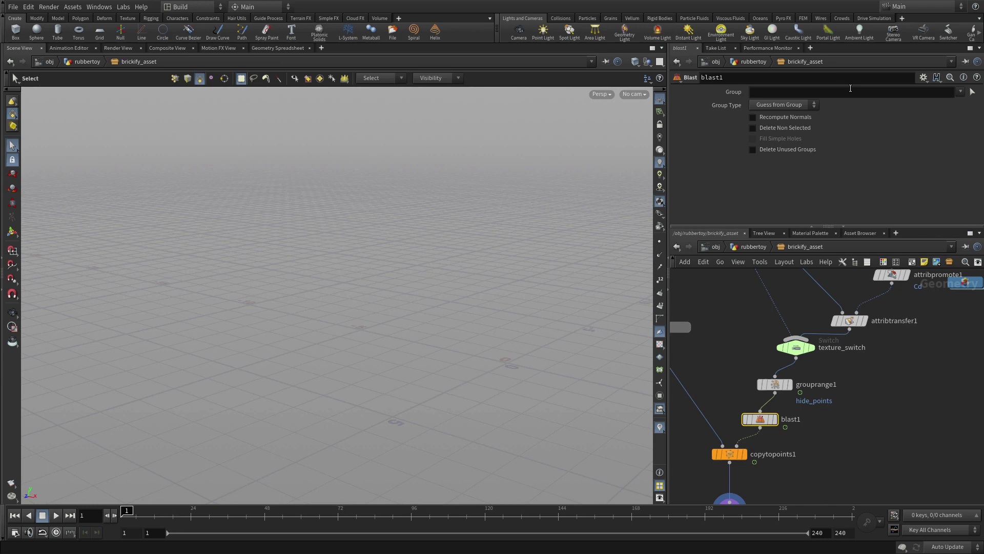
click(960, 92)
click(965, 100)
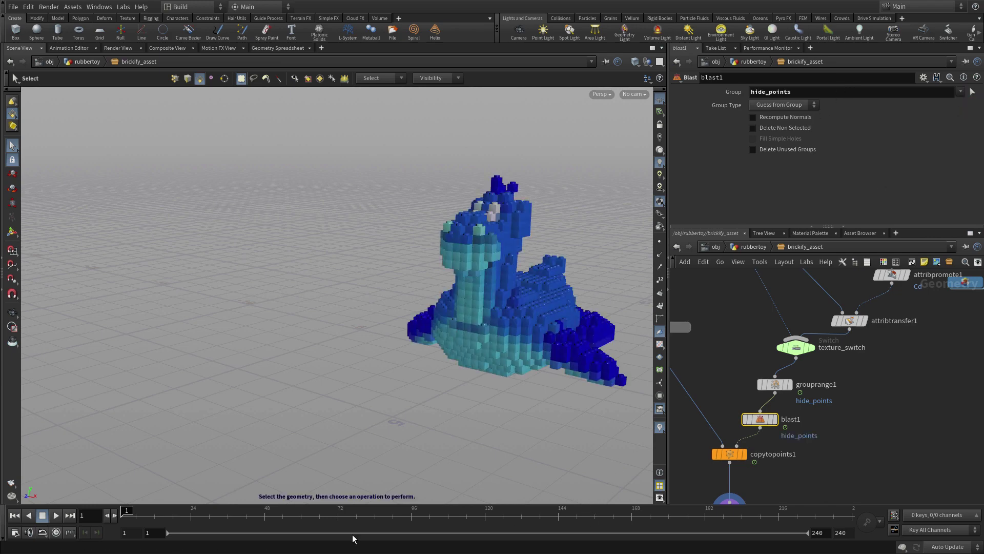
mouse_move(153, 510)
mouse_down()
mouse_move(848, 510)
mouse_move(128, 469)
mouse_move(50, 456)
mouse_up()
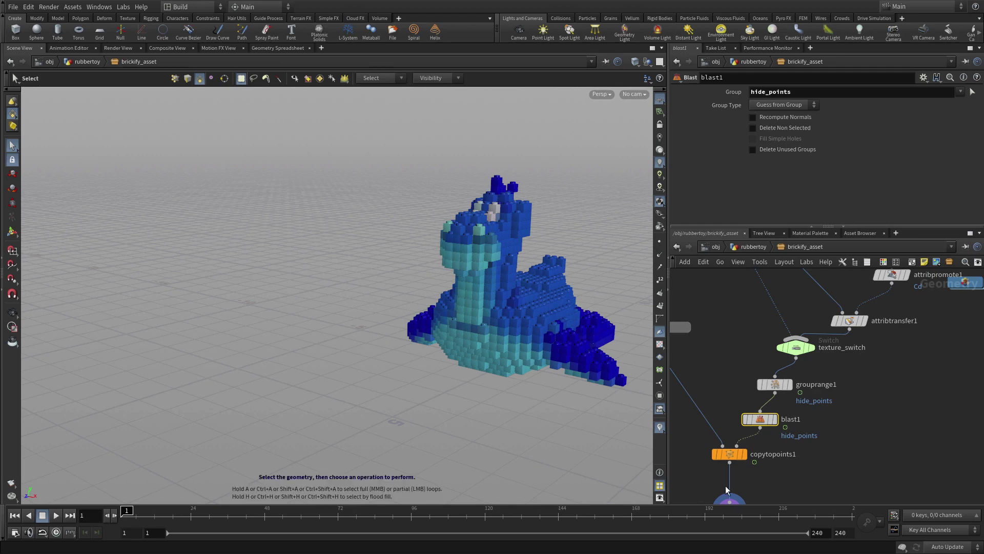
Insert a Sort node between texture_switch and grouprange1
middle_drag(850, 445, 856, 397)
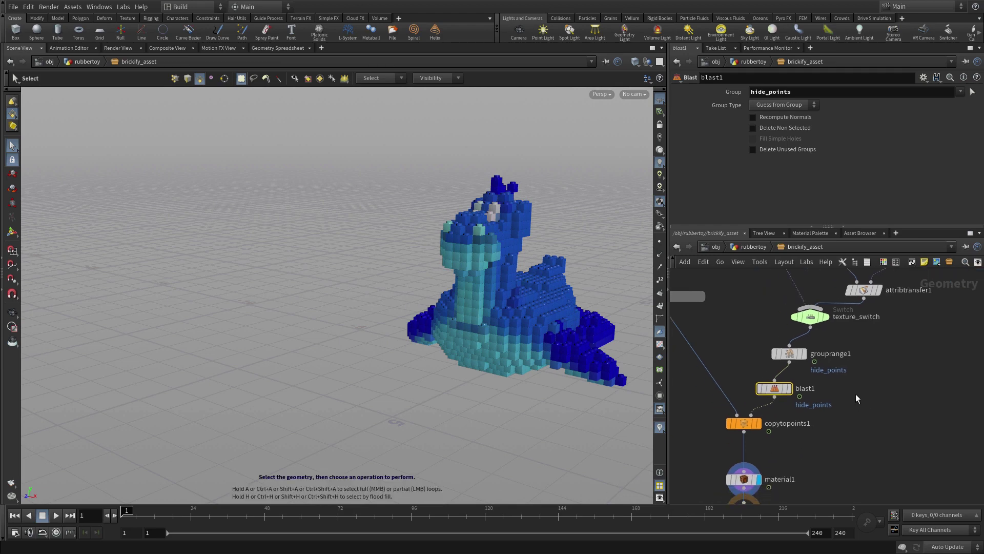
right_click(817, 331)
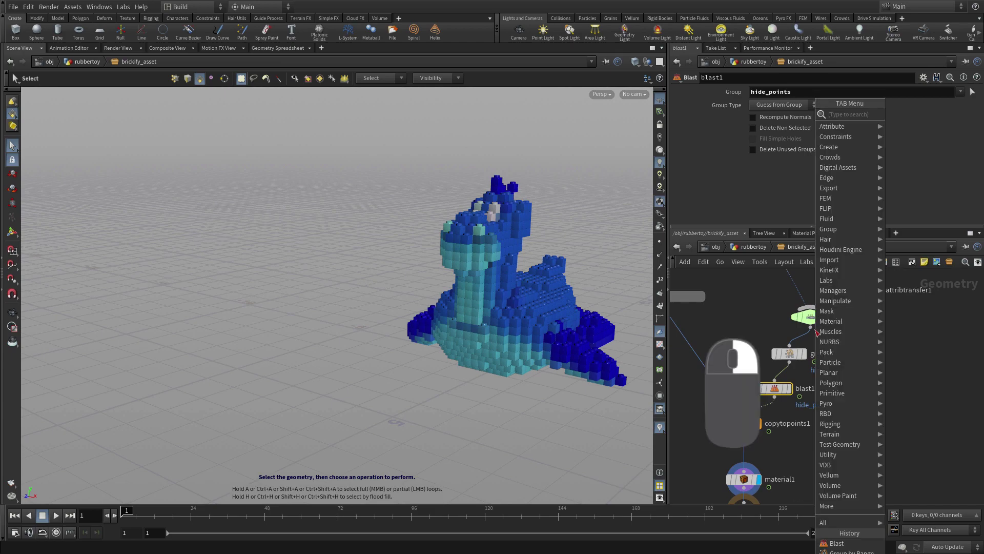
text(sort)
key(Return)
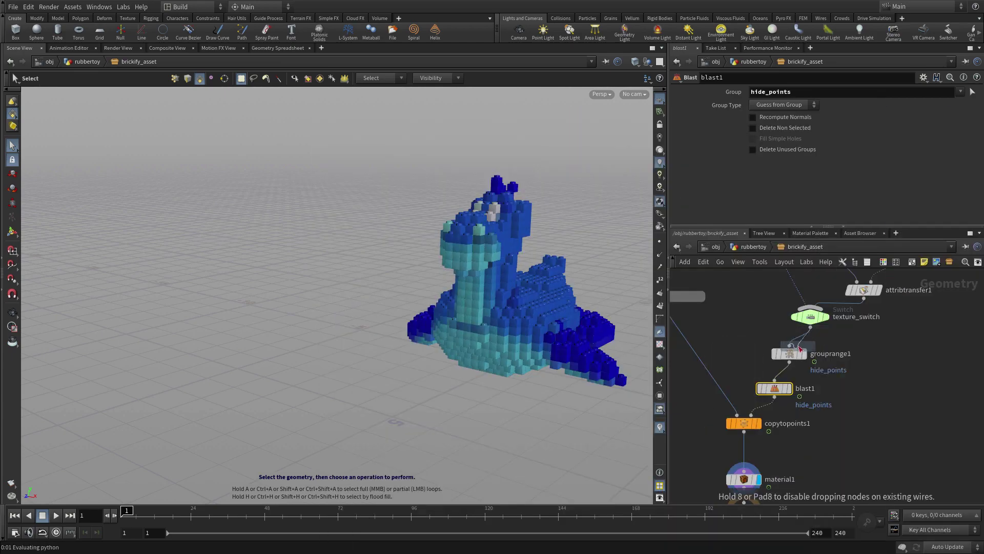
click(799, 339)
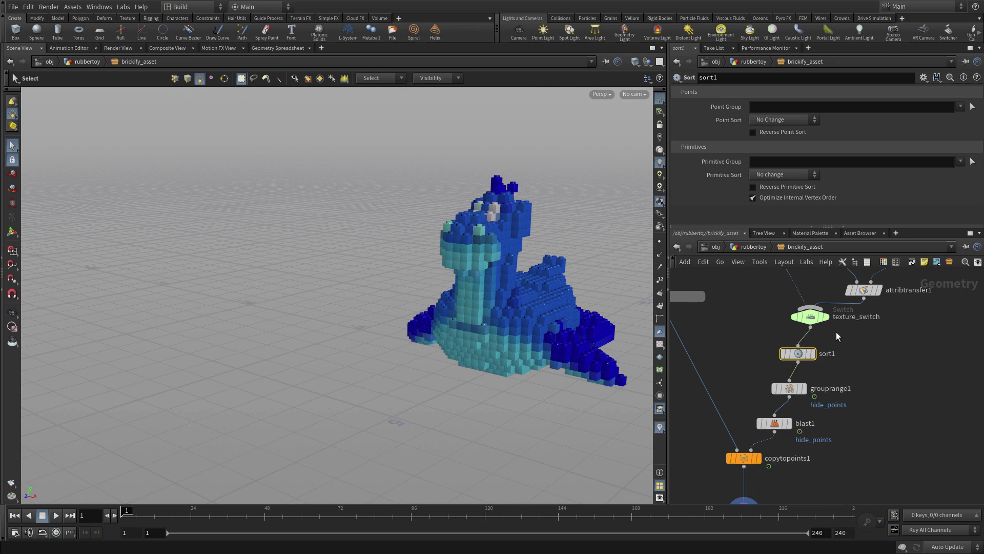
Set the Sort node's point sort to Along Vector and scrub the timeline to preview the effect
click(757, 120)
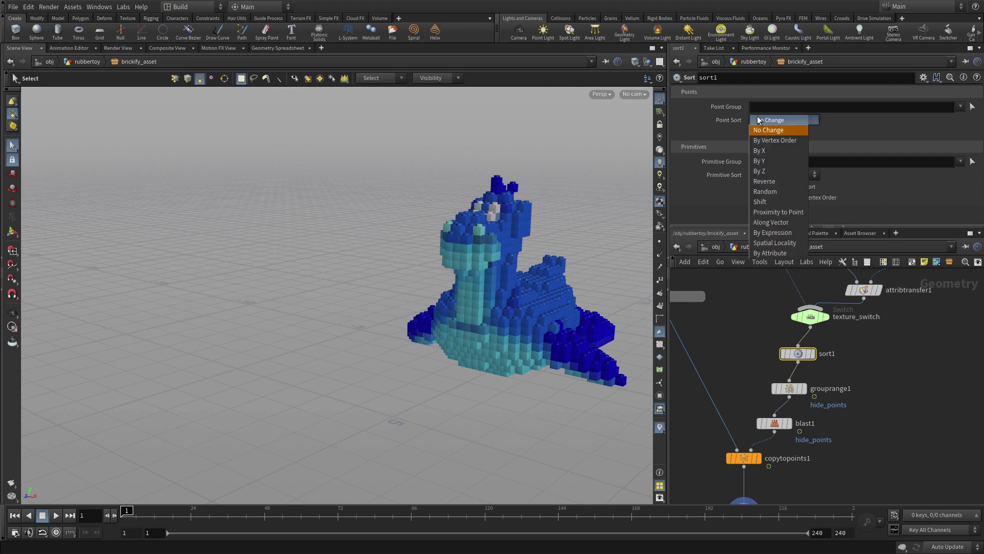
click(776, 221)
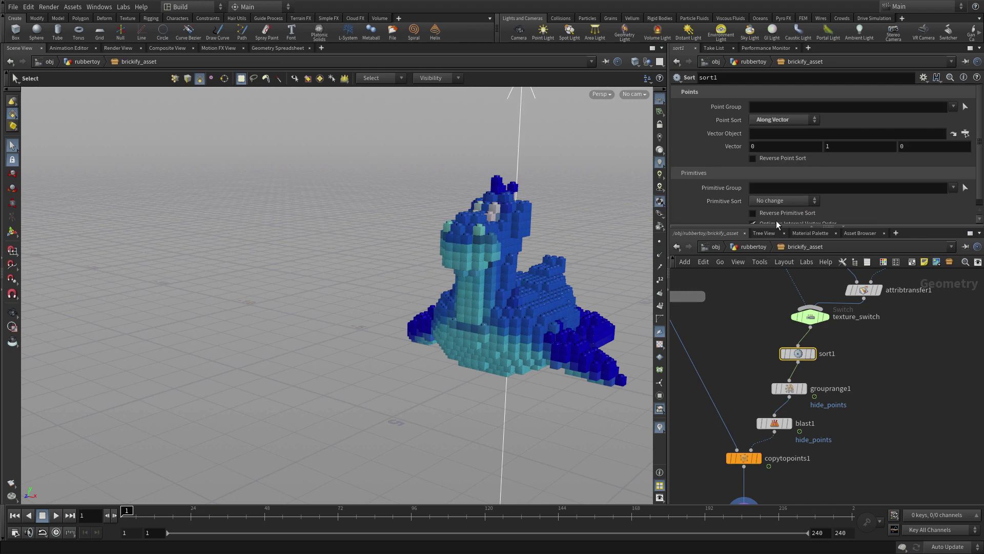
drag(127, 511, 85, 492)
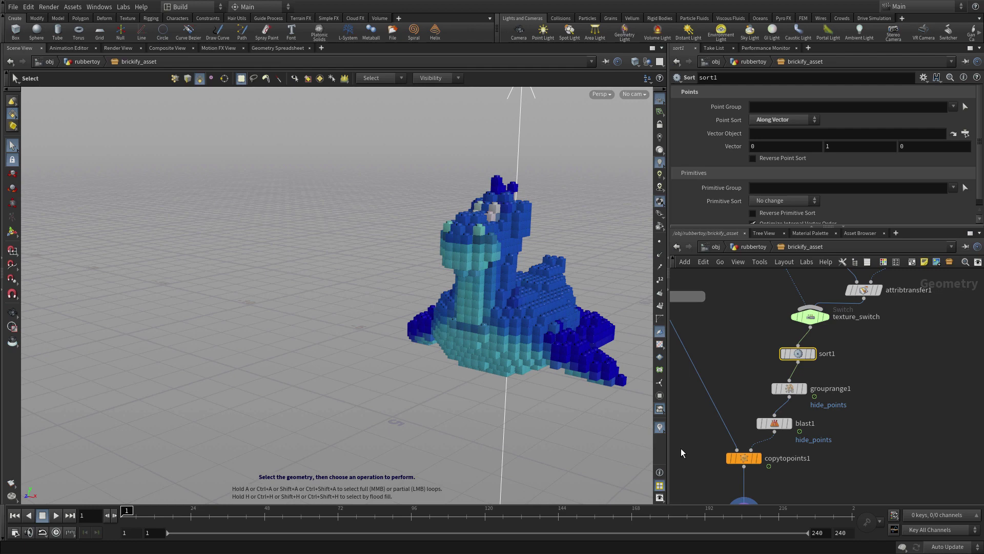
Enable Delete Non Selected on blast1 and scrub the timeline to preview the bricks up to frame 219
click(774, 423)
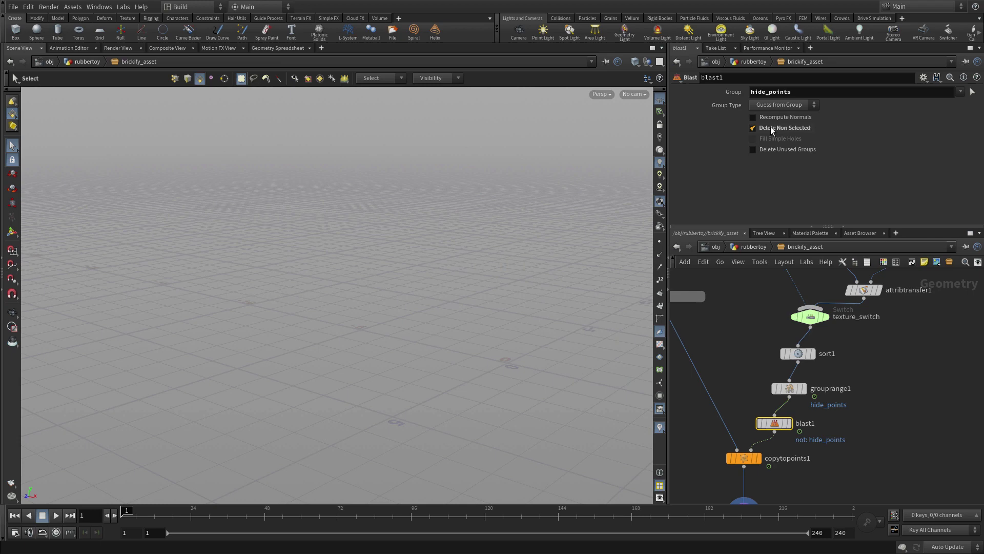
drag(140, 521, 788, 461)
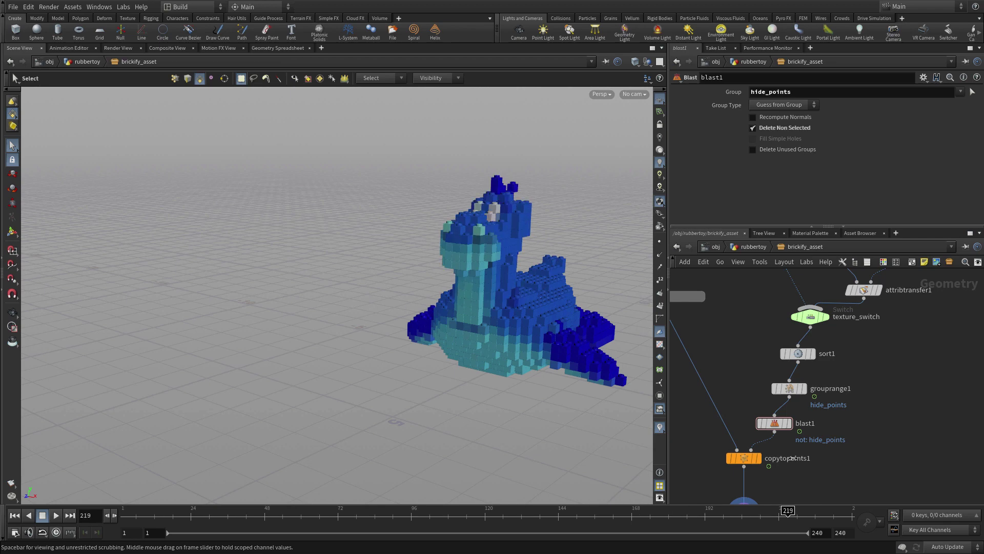
Move blast1, grouprange1 and sort1 aside into a separate branch, leaving room below texture_switch
scroll(854, 461, up, 2)
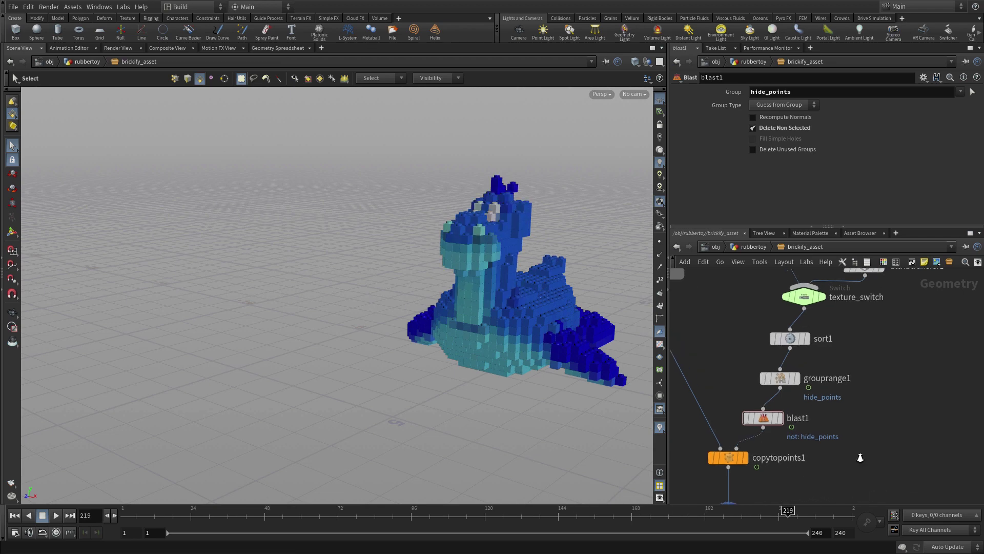
middle_drag(858, 454, 841, 441)
drag(748, 404, 862, 419)
drag(767, 368, 887, 377)
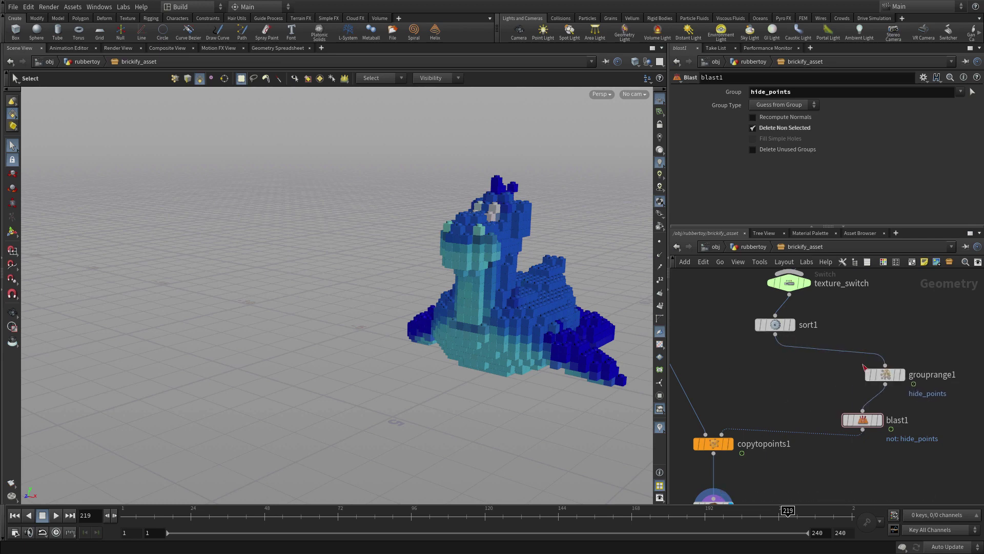
drag(777, 328, 888, 337)
Add a Switch node between texture_switch and copytopoints1, and rename it animation_switch
key(Tab)
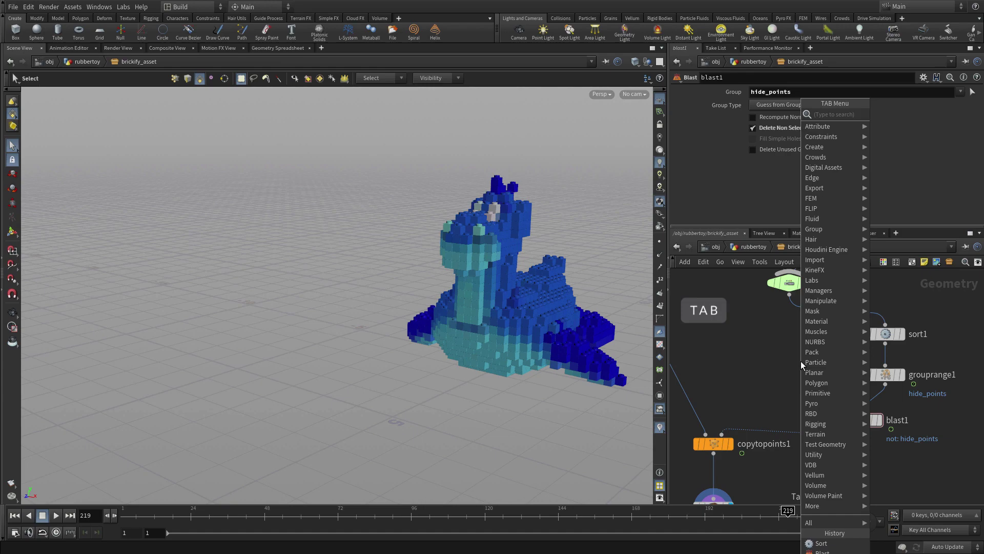
text(swit)
key(Return)
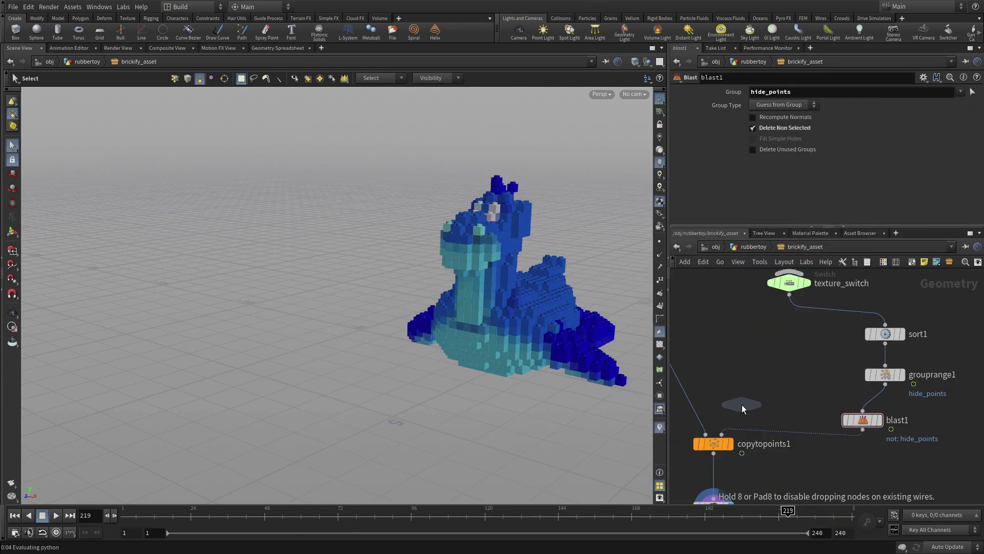
click(740, 396)
double_click(776, 388)
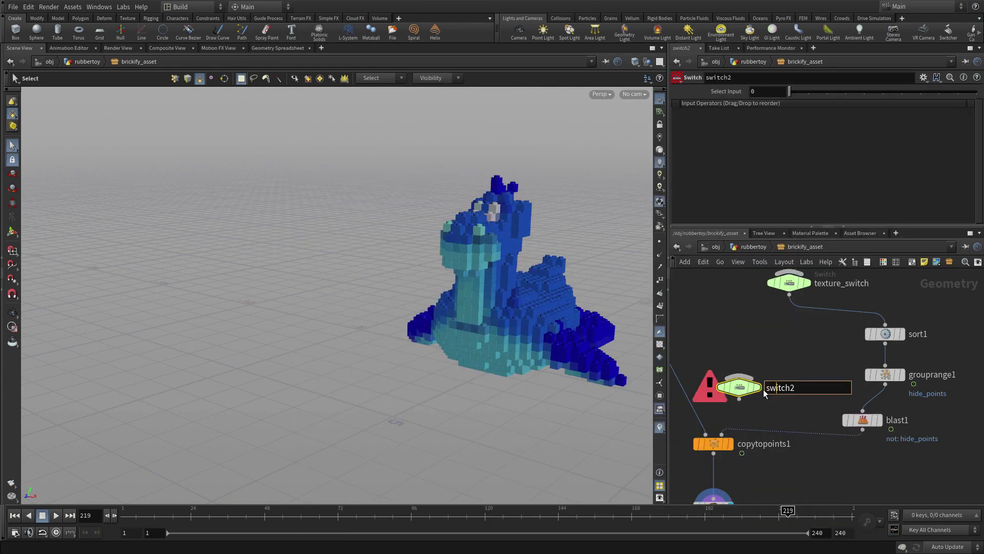
text(animation_)
key(BackSpace)
key(Return)
mouse_move(730, 387)
drag(730, 387, 757, 386)
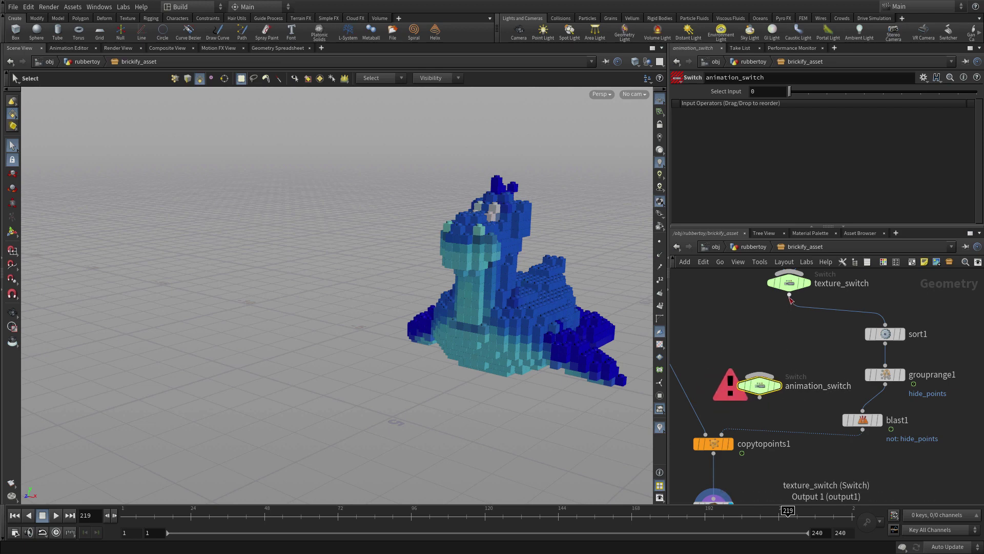
Wire texture_switch and blast1 into animation_switch in that order, and connect its output to the second input of copytopoints1
click(789, 291)
click(759, 374)
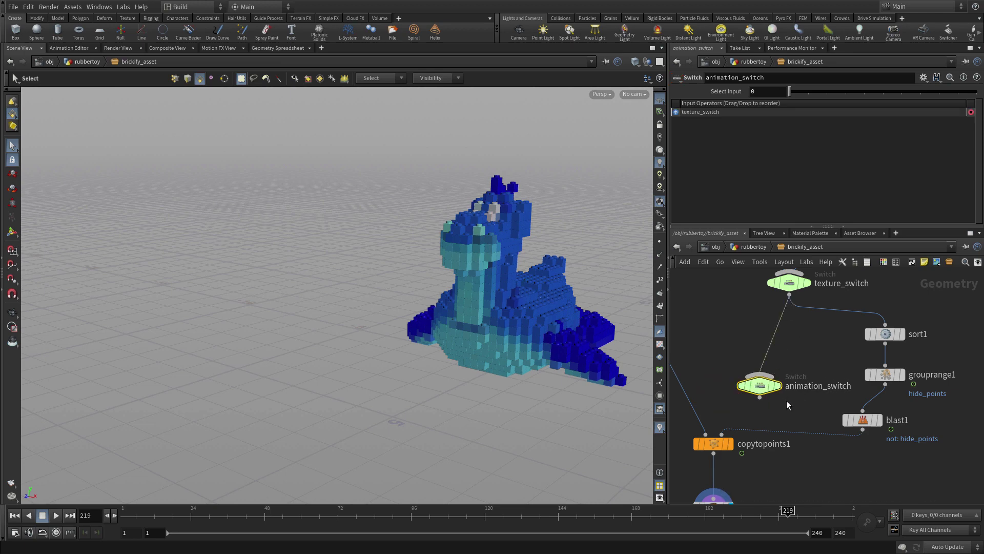
click(862, 429)
click(759, 374)
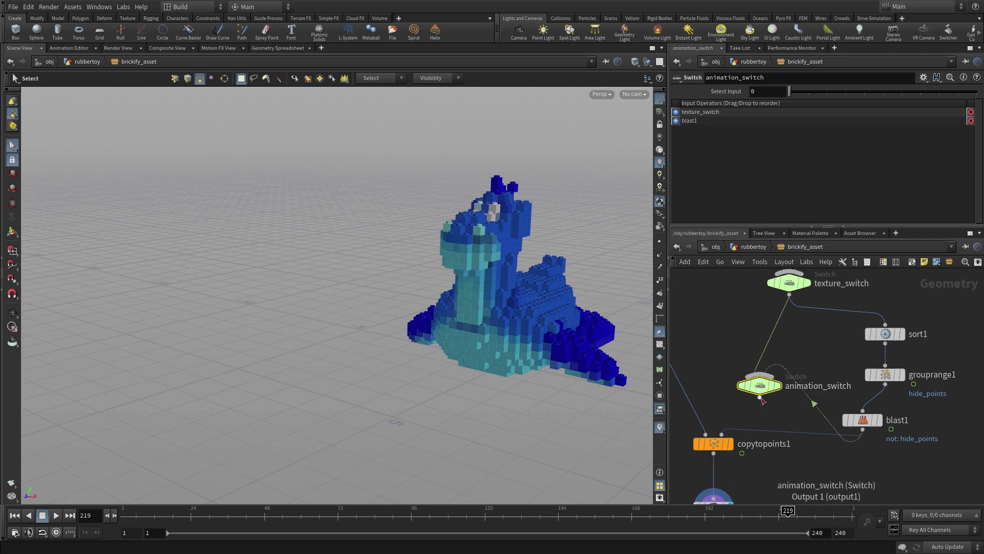
click(759, 397)
click(721, 435)
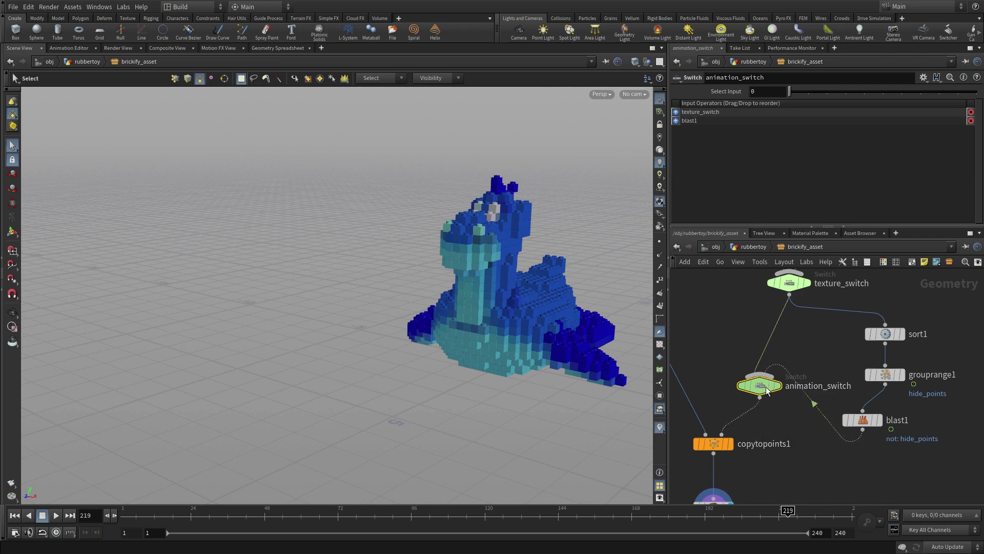
Scrub the timeline back to frame 1 with the first input active, and set animation_switch's Select Input to 1
mouse_move(763, 391)
drag(256, 510, 123, 512)
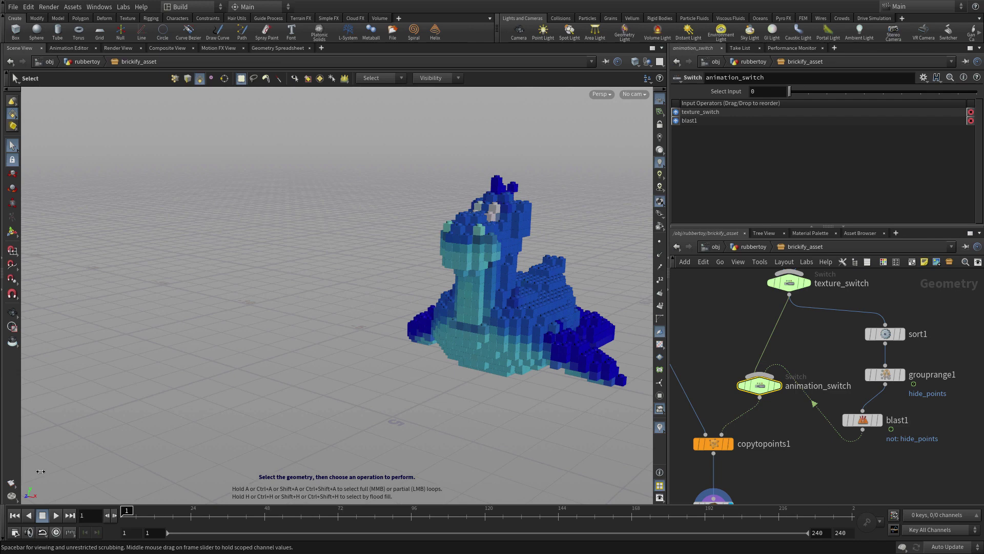
click(810, 91)
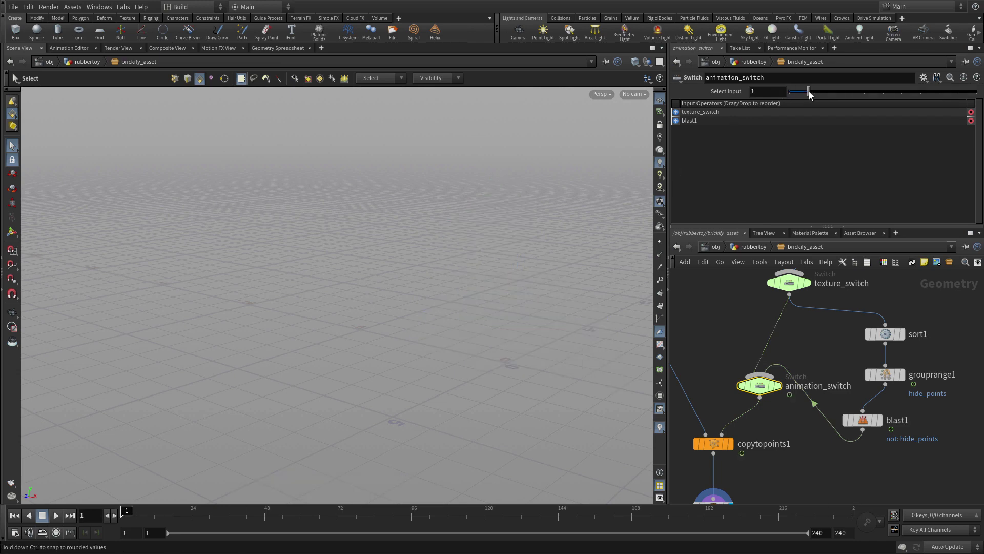
mouse_move(132, 515)
mouse_down()
mouse_move(848, 514)
mouse_move(125, 512)
mouse_up()
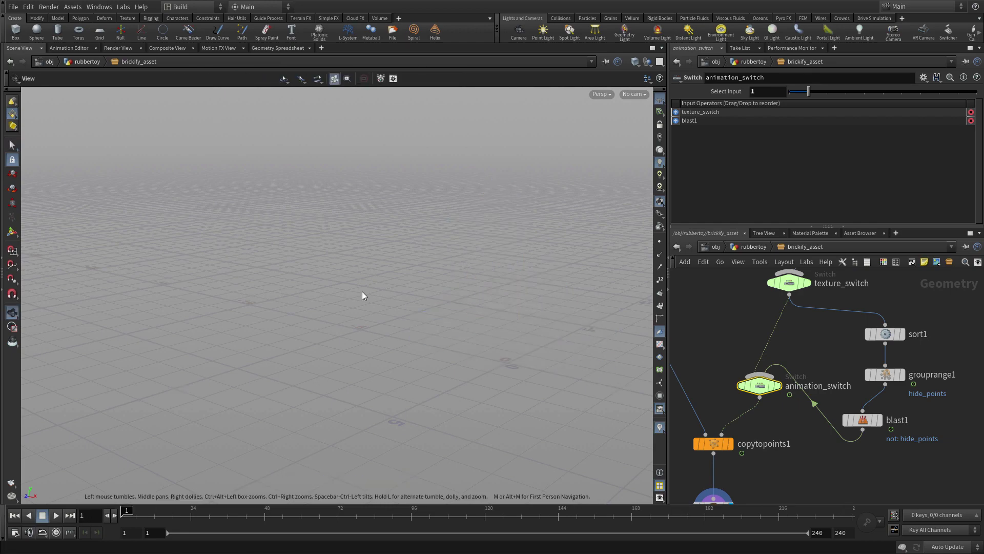
Home the view and scrub the timeline through to frame 240 to examine the bricks building up from the base
key(space+h)
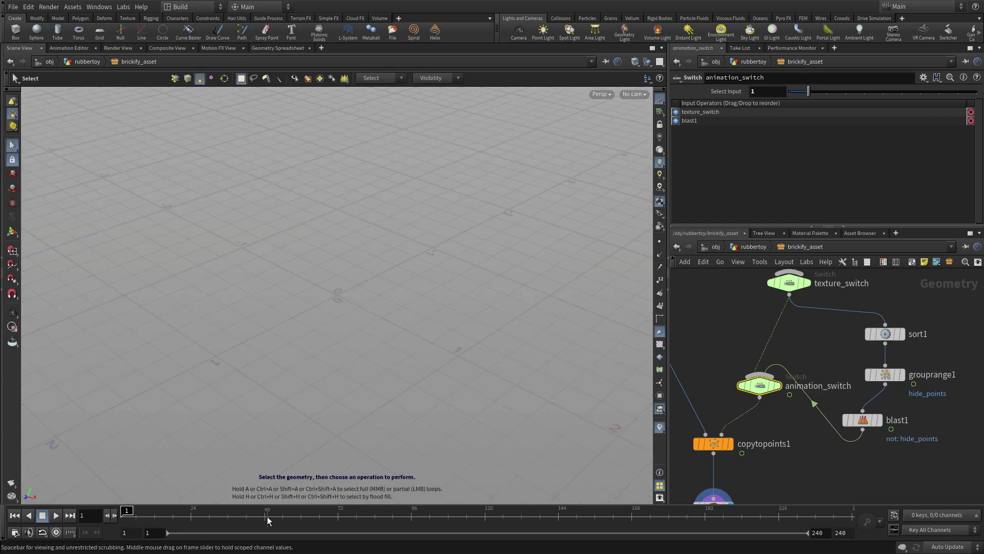
drag(268, 515, 433, 513)
alt+right_drag(338, 287, 138, 278)
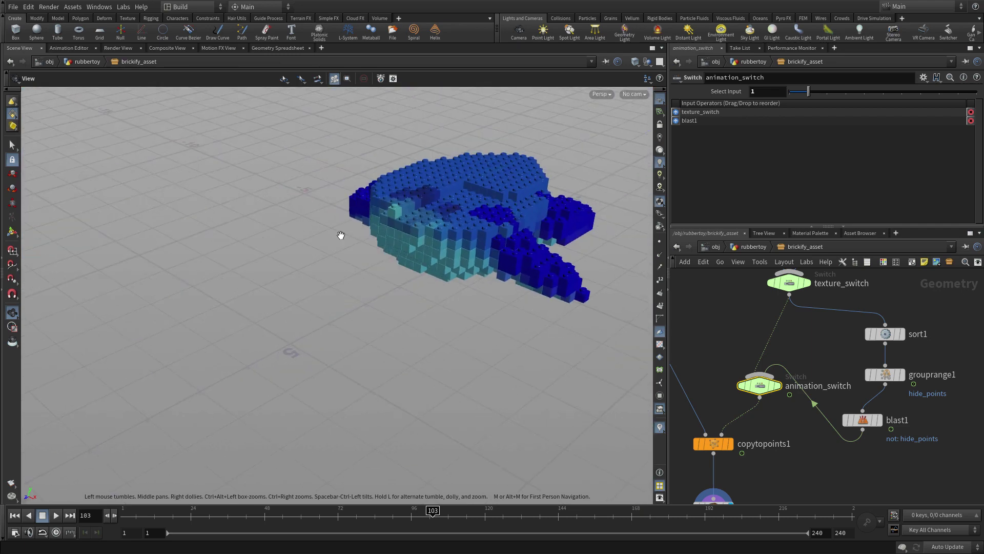
right_drag(341, 235, 266, 256)
middle_drag(386, 248, 276, 354)
right_drag(291, 354, 438, 299)
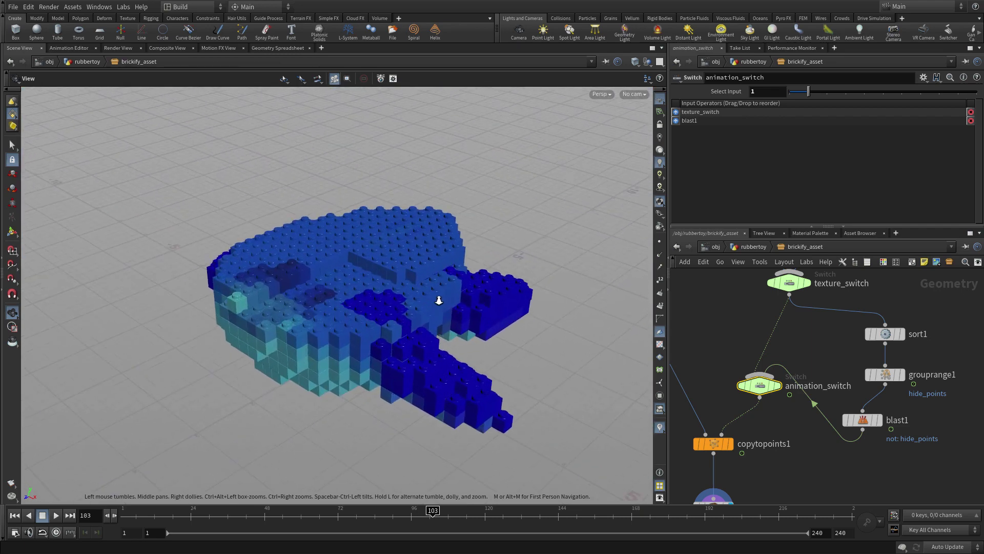
drag(273, 522, 871, 534)
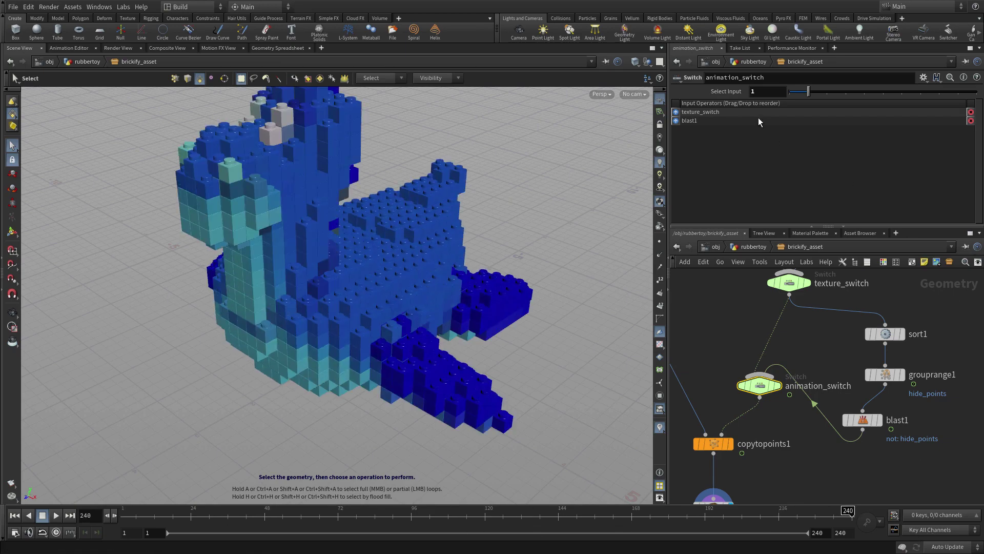
Set animation_switch's Select Input to 0 and return the timeline to frame 1
drag(759, 93, 738, 96)
text(0)
key(Return)
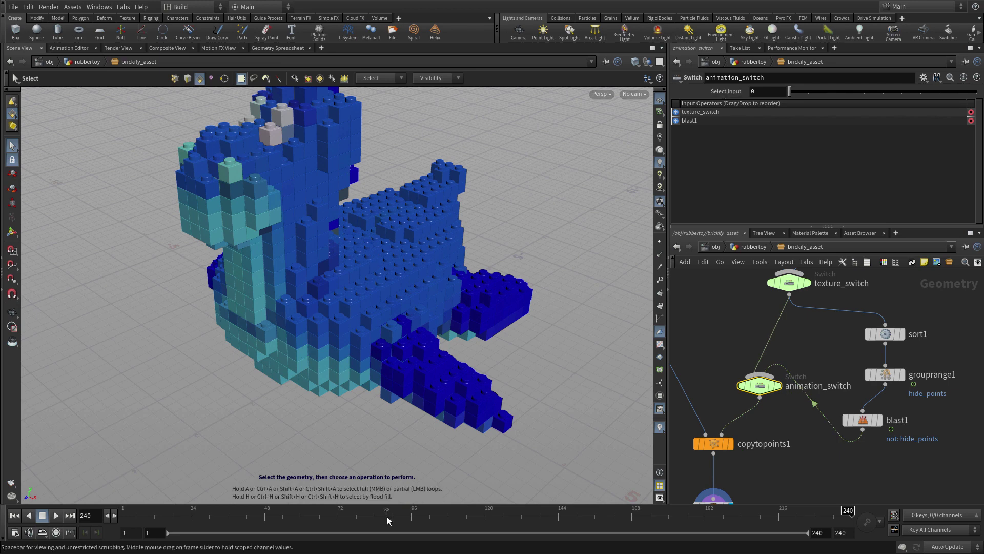
drag(205, 522, 117, 519)
Open the Brickify asset's type properties and add a Separator below the Texture Map parameter
click(75, 7)
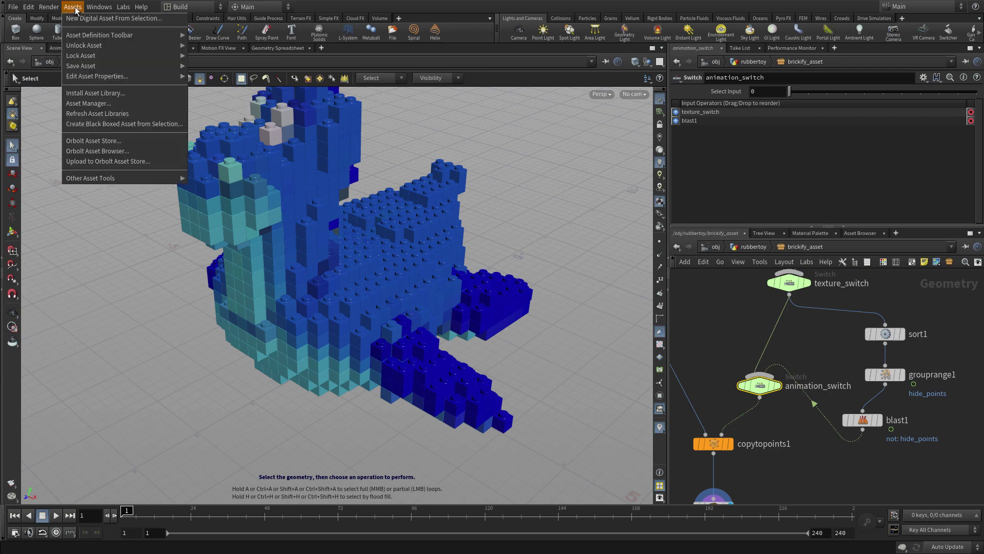
mouse_move(80, 76)
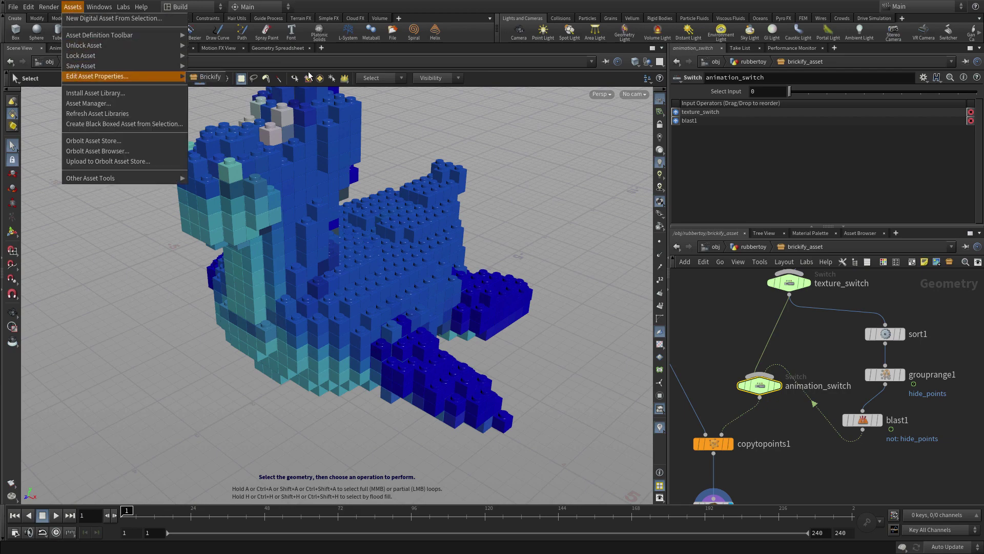
click(210, 78)
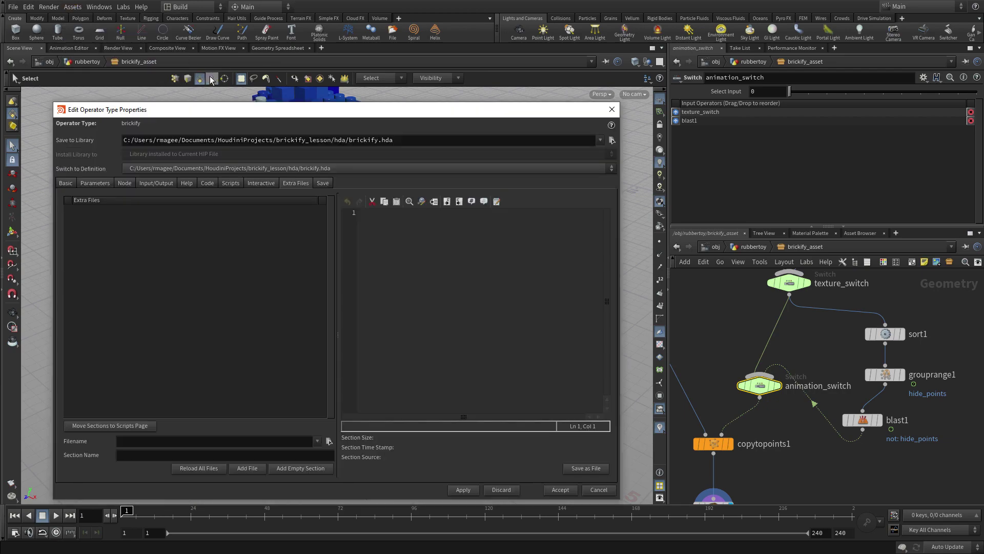
click(91, 184)
scroll(181, 370, down, 5)
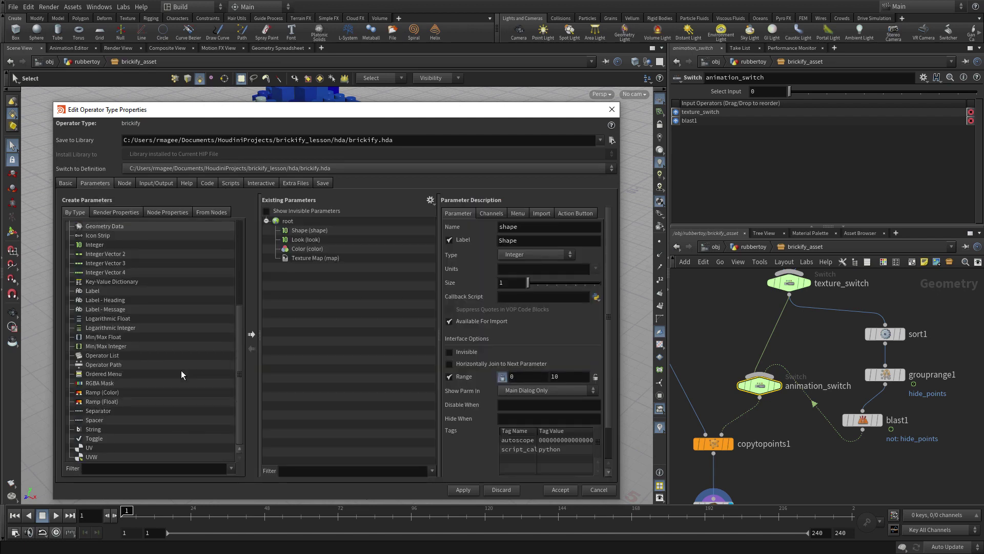
drag(122, 410, 308, 285)
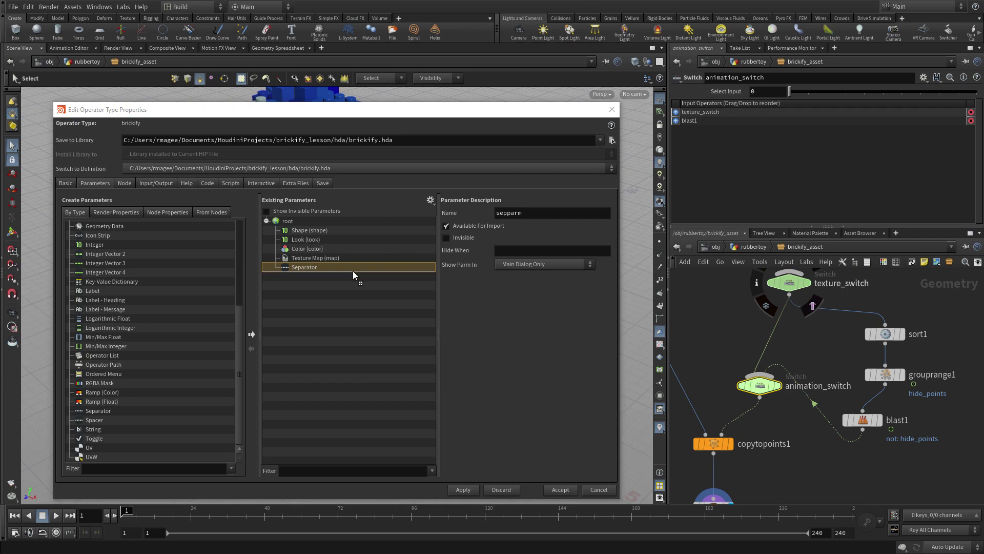
Promote animation_switch's Select Input to an asset parameter below the Separator, named animate_bricks and labelled Animate Bricks
drag(353, 268, 293, 221)
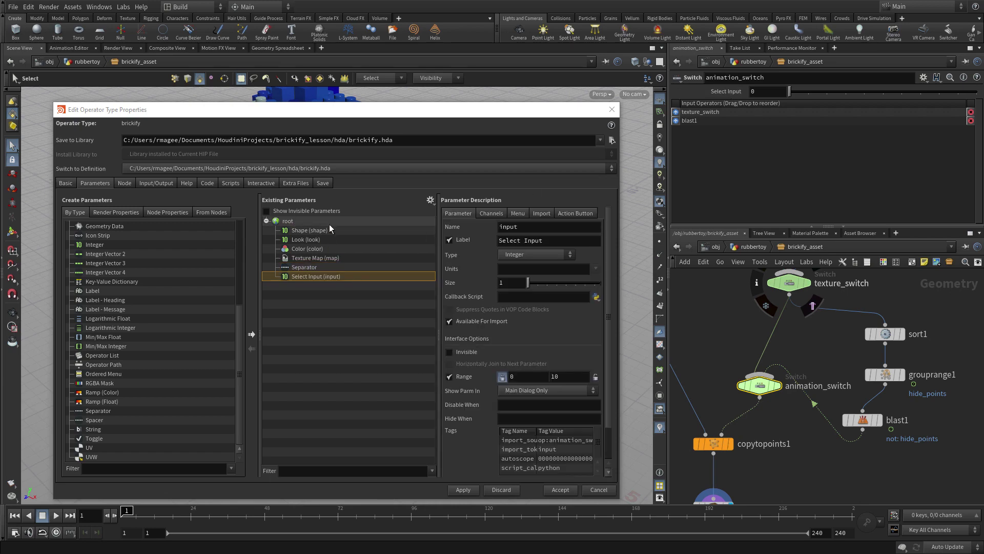
click(524, 226)
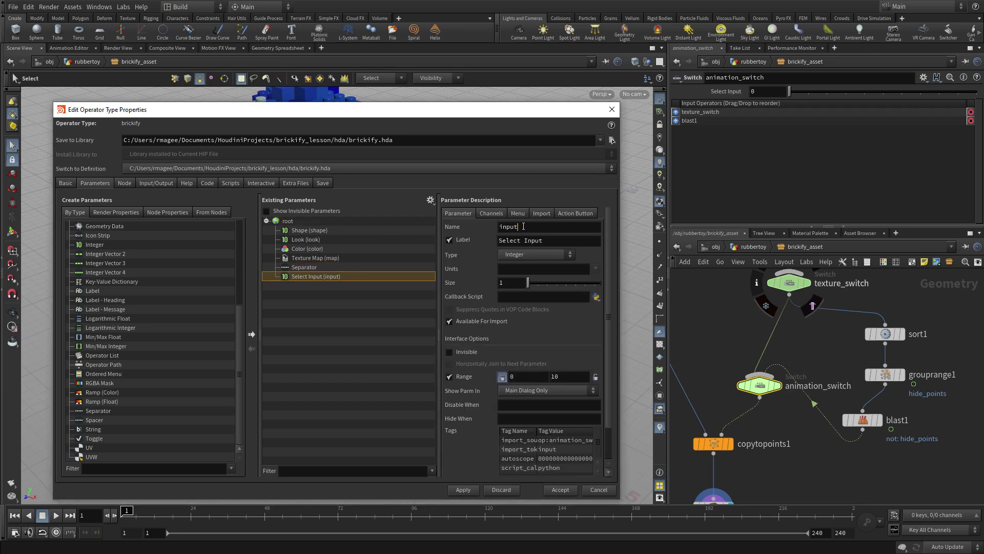
drag(524, 226, 498, 227)
text(animate_brickws)
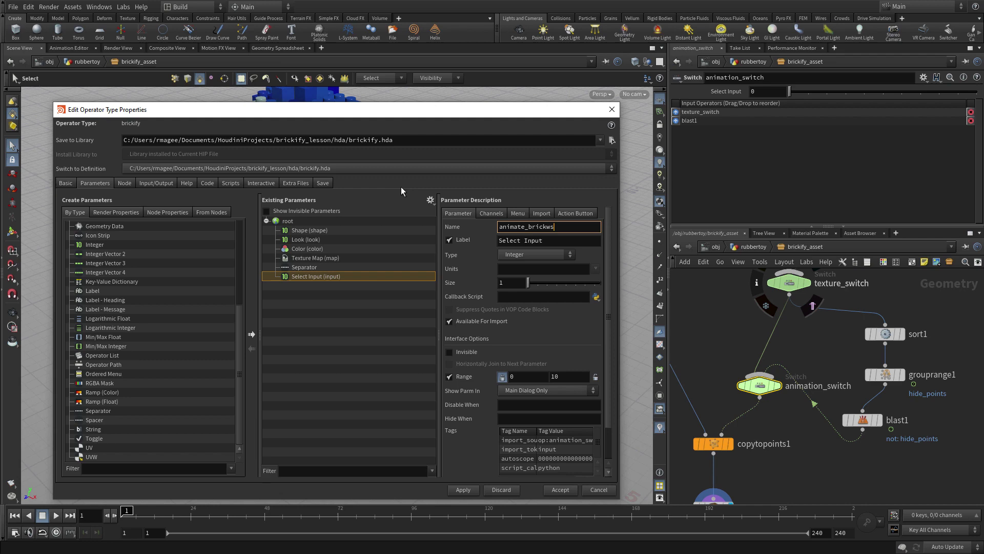
key(BackSpace)
key(BackSpace)
text(s)
key(Tab)
text(An)
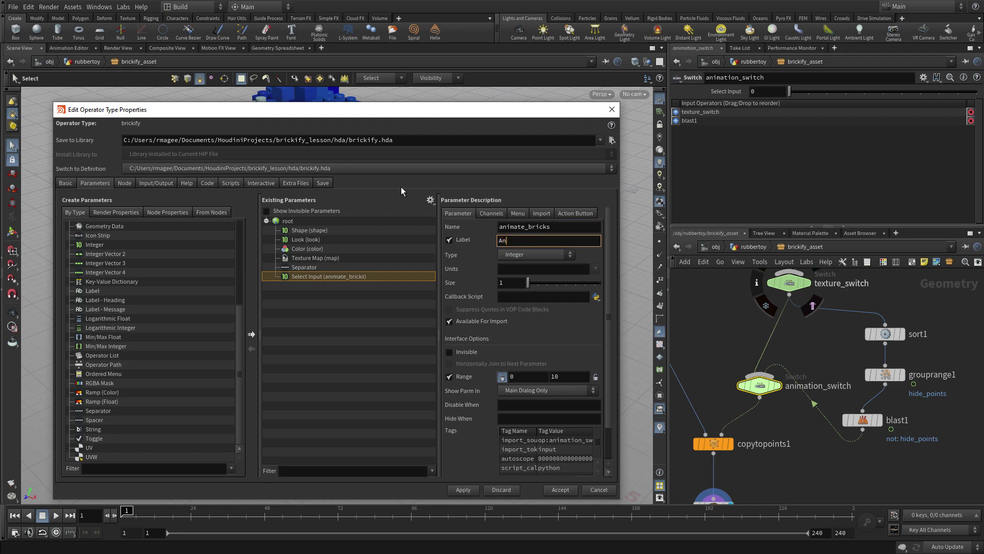
text(imate Bricks)
key(Return)
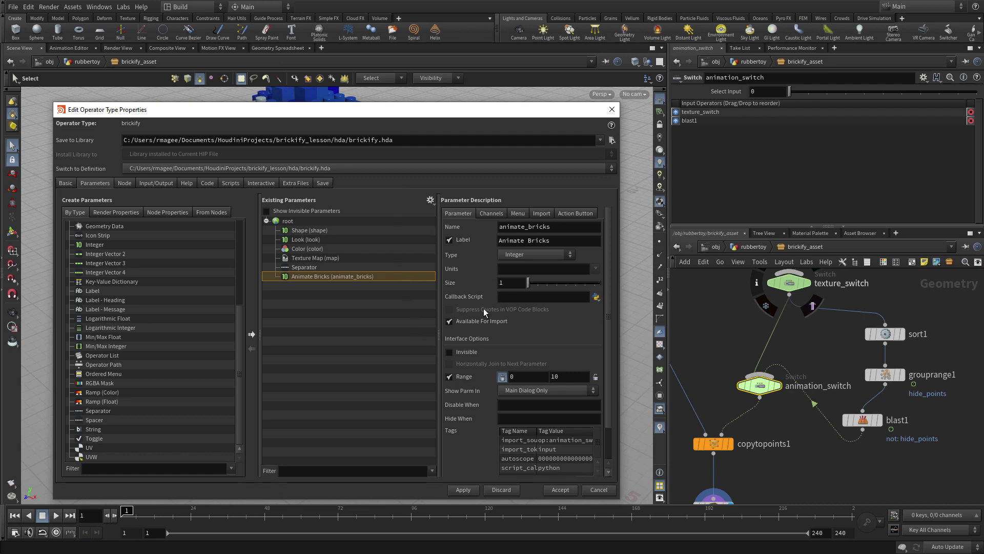
Change the Animate Bricks parameter's type to Toggle, check its channel link, and apply the changes to the asset
click(517, 257)
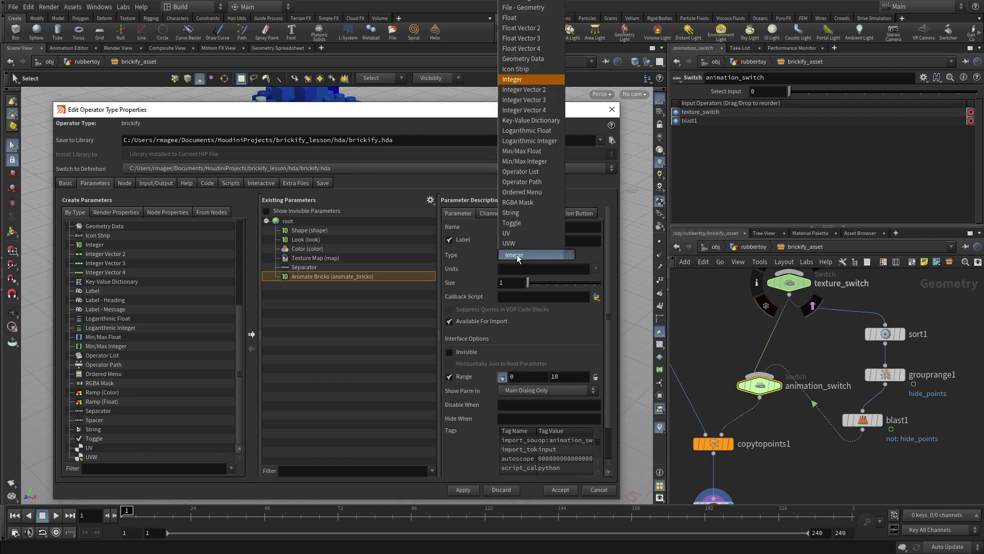
click(519, 223)
click(492, 214)
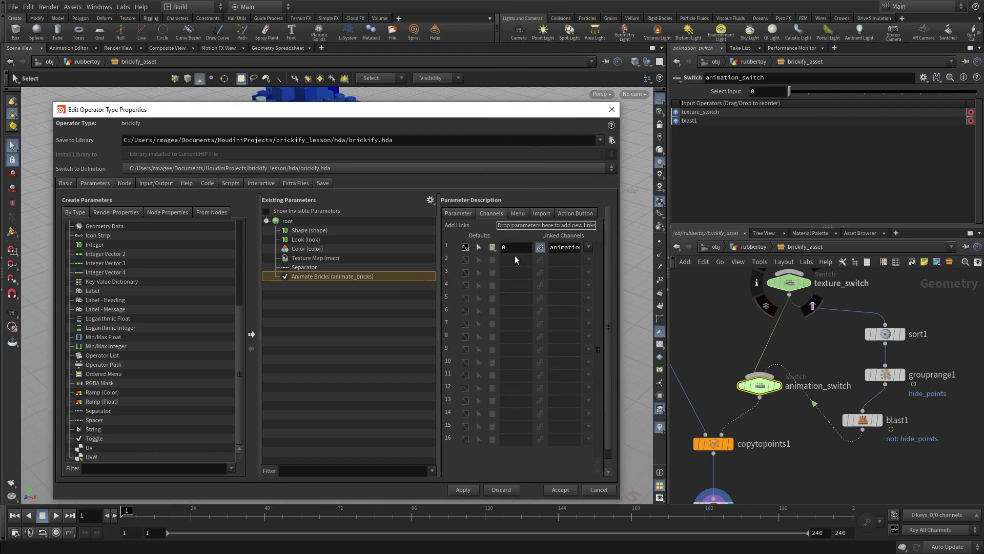
click(461, 213)
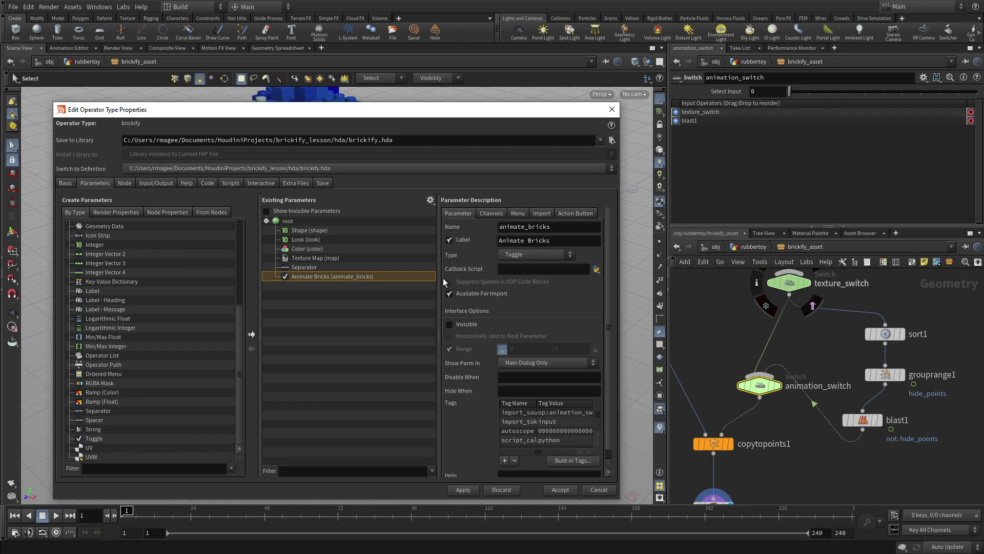
click(463, 489)
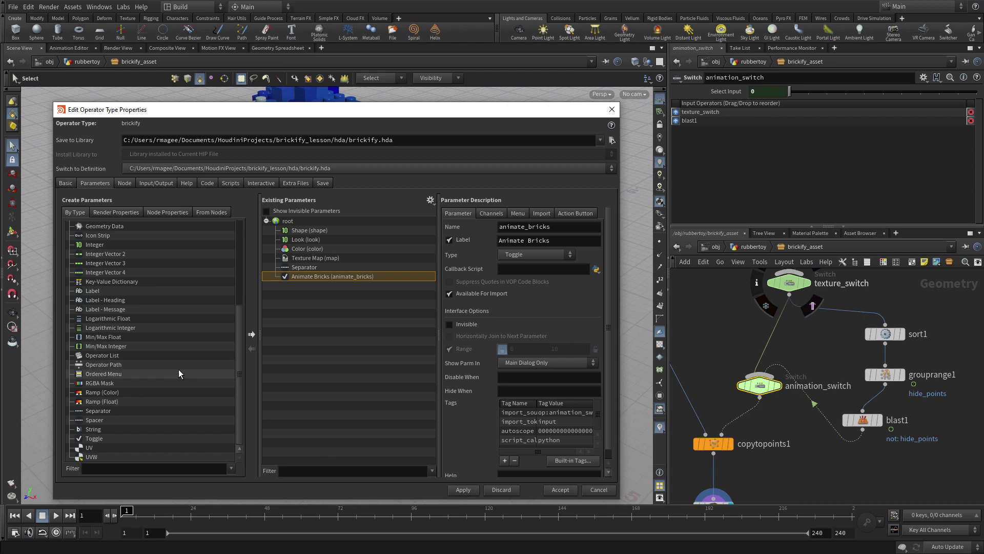
Add an Integer parameter below Animate Bricks, named build_speed and labelled Build Speed
scroll(179, 370, up, 4)
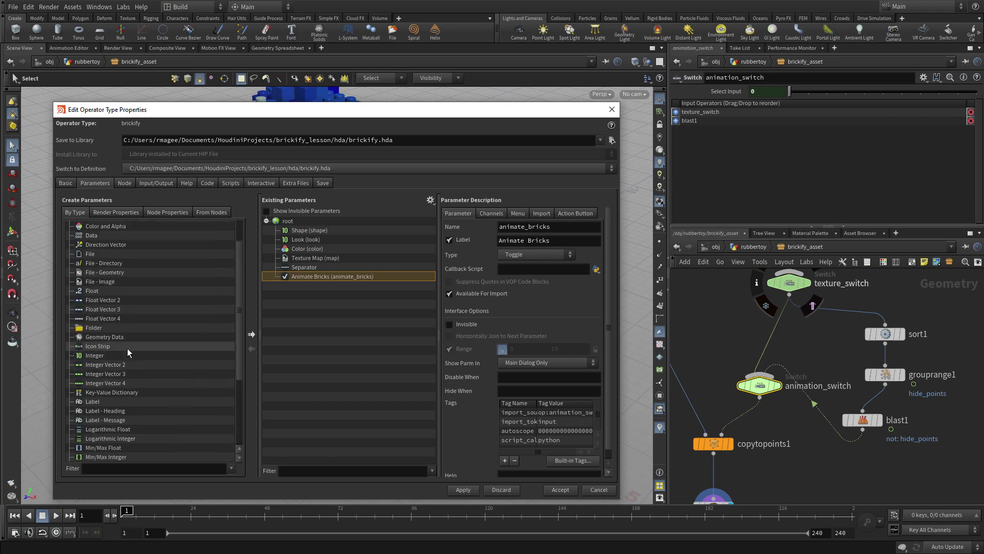
click(116, 356)
drag(116, 355, 288, 222)
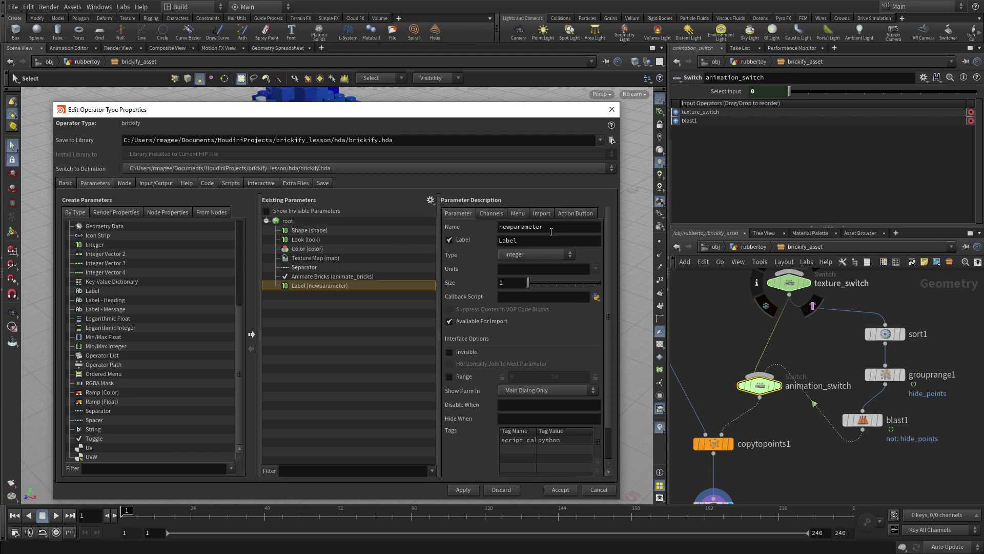
drag(550, 229, 489, 225)
text(buil)
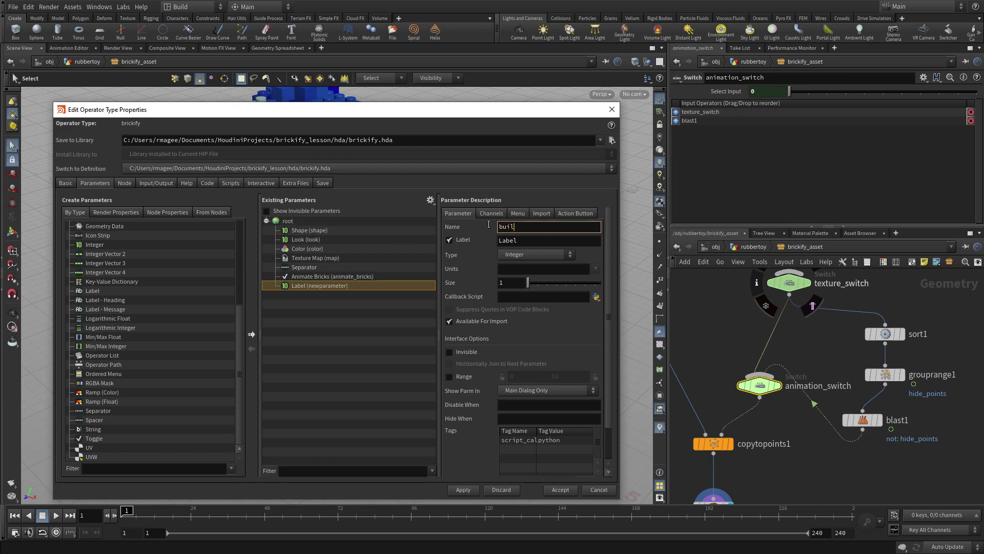
text(d_speed)
key(Tab)
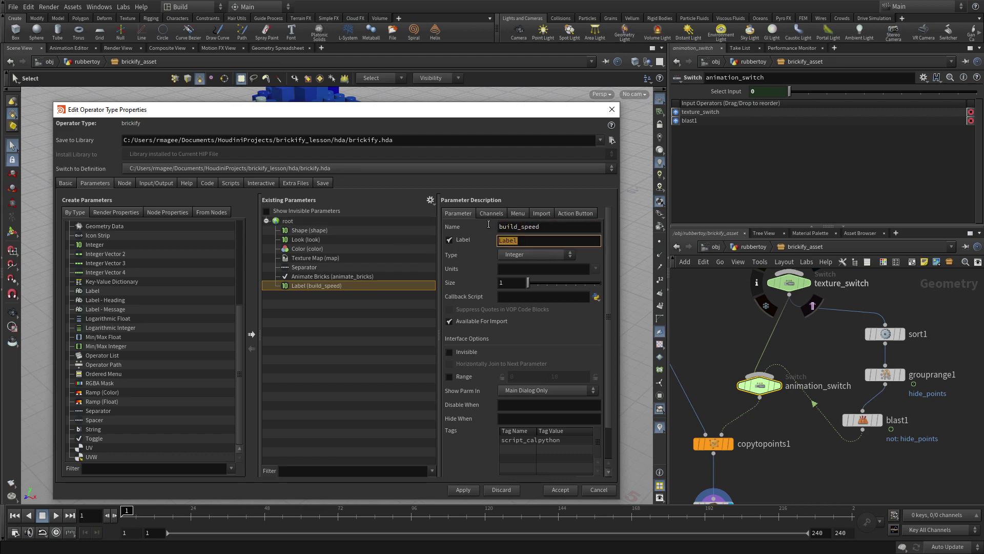
text(Build Speed)
key(Return)
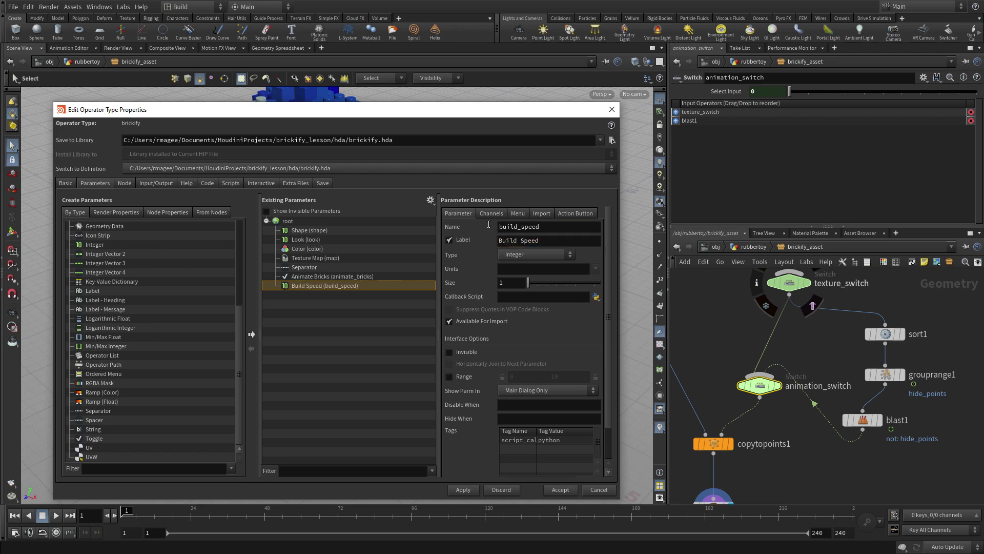
Enable the range for Build Speed, set it from 1 to 20, and lock the minimum
click(448, 377)
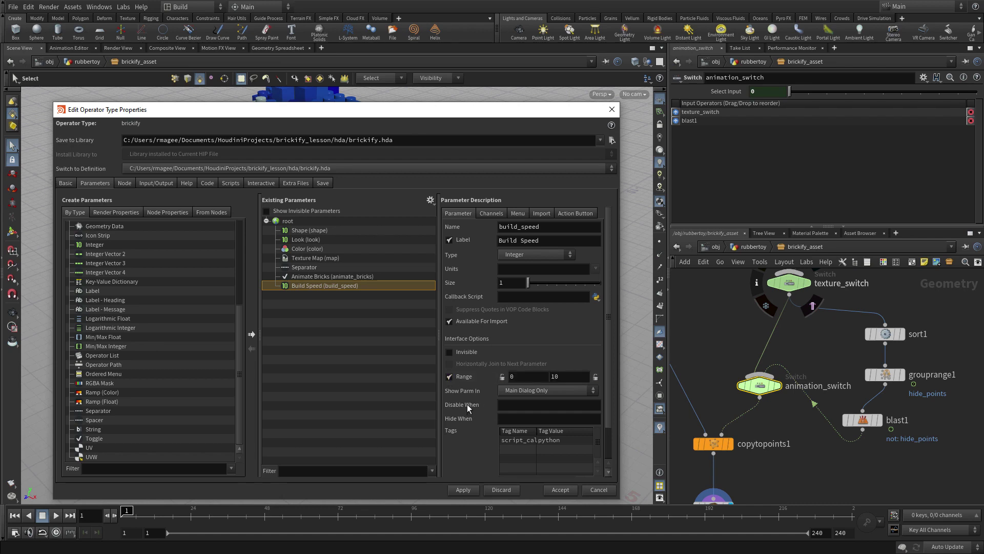
click(563, 376)
text(20)
key(Return)
click(512, 377)
text(1)
key(Return)
click(502, 377)
Set Build Speed's default value to 1 and accept the asset's type properties
click(496, 214)
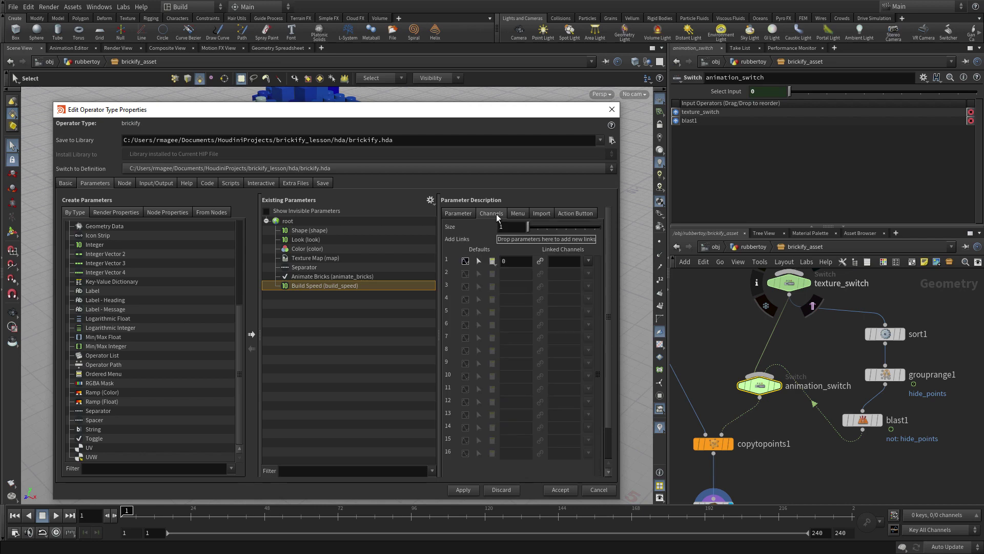
click(477, 261)
text(1)
key(Return)
click(556, 489)
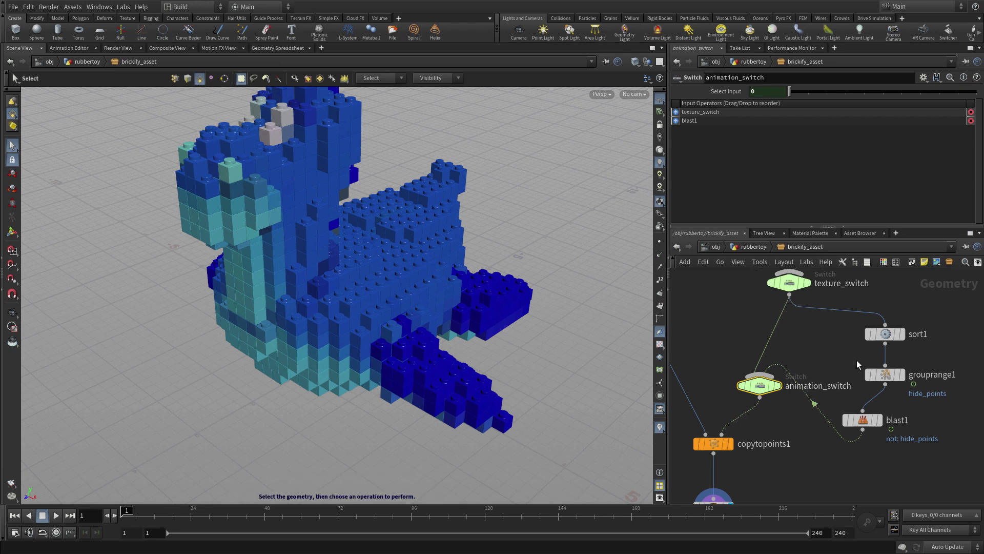
Replace the fixed multiplier in grouprange1's Length with a build_speed reference, making the expression ($F-1)*ch("../build_speed")
click(883, 376)
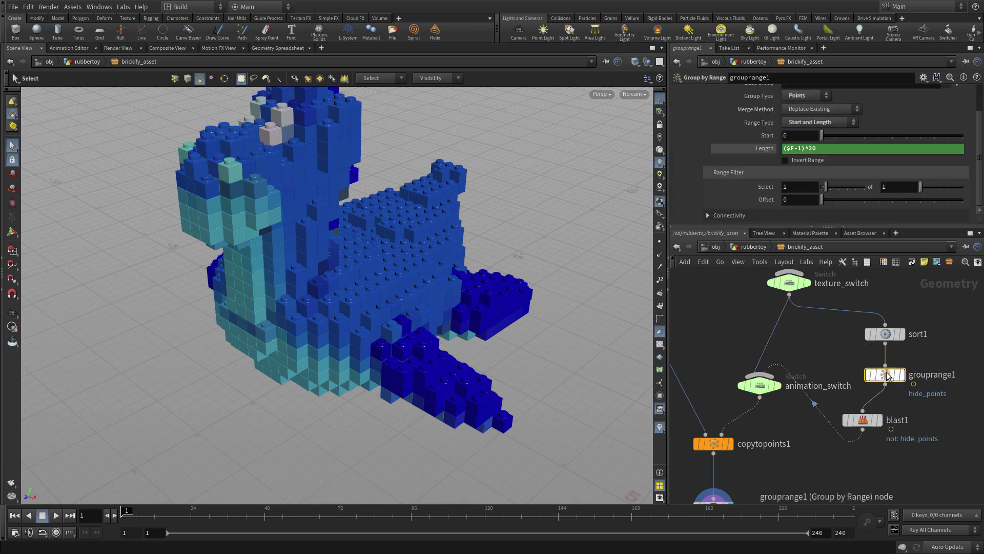
click(818, 150)
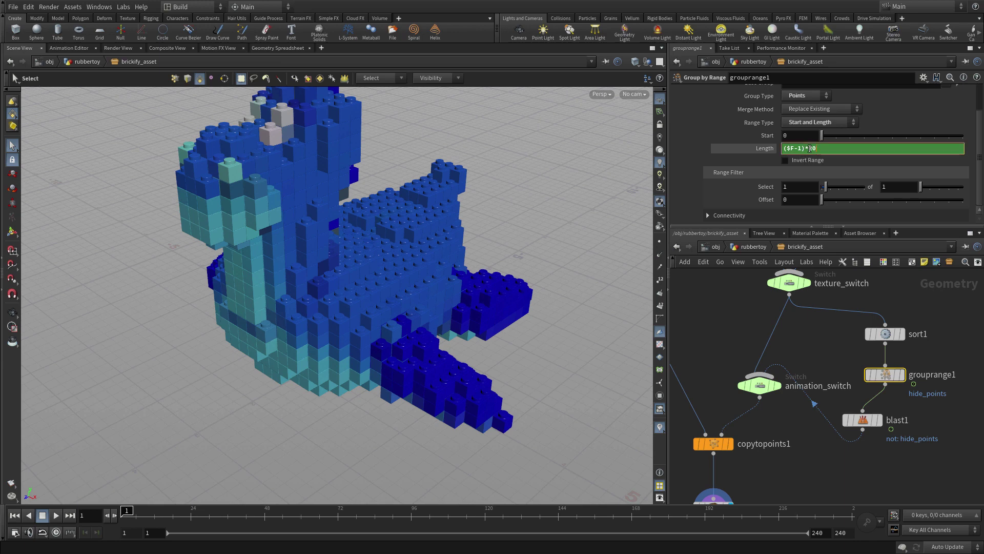
key(BackSpace)
key(BackSpace)
text(c)
text(h()
text(..)
text(/gui)
text(ld_speed)
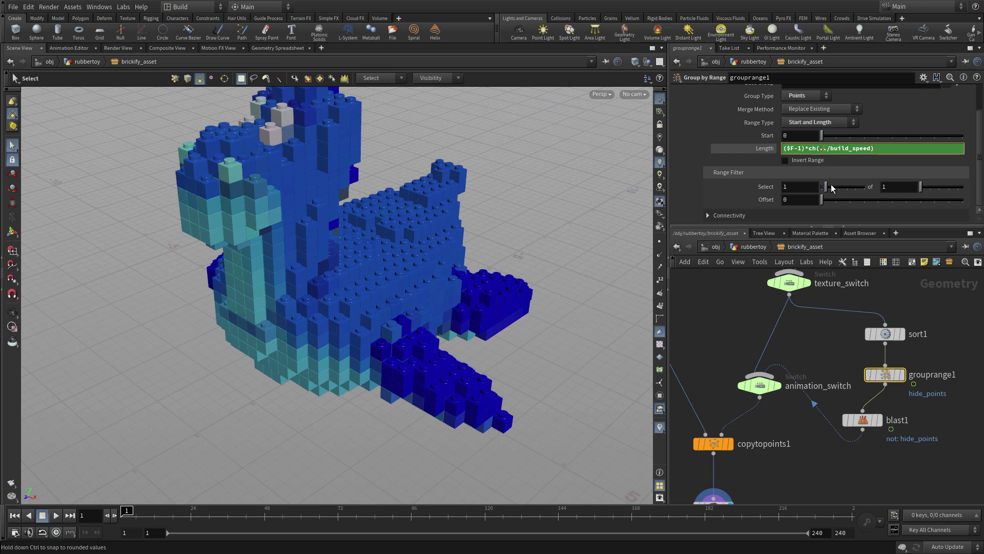
text(")
click(875, 149)
text(")
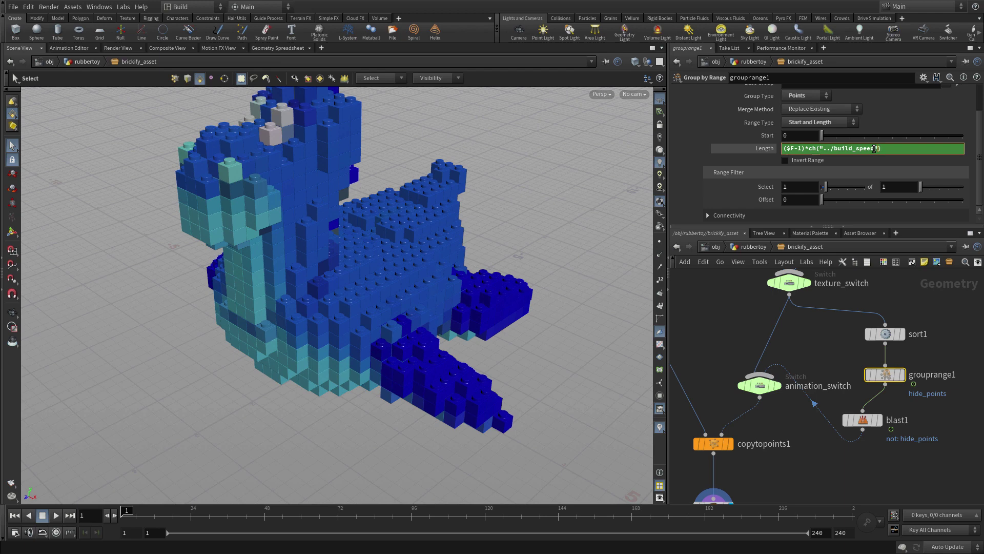
key(Return)
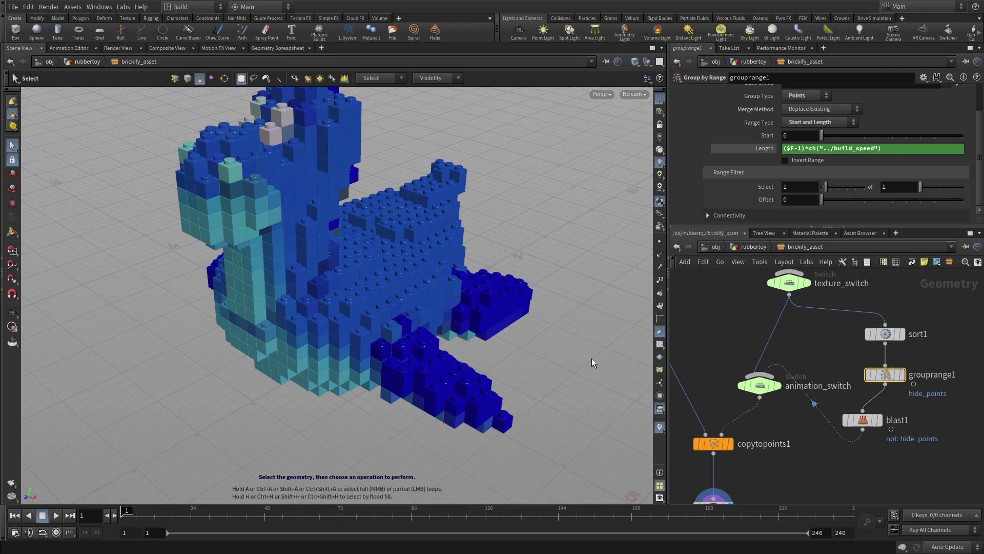
Make output0 the displayed node and save the Brickify asset
middle_drag(784, 475, 808, 373)
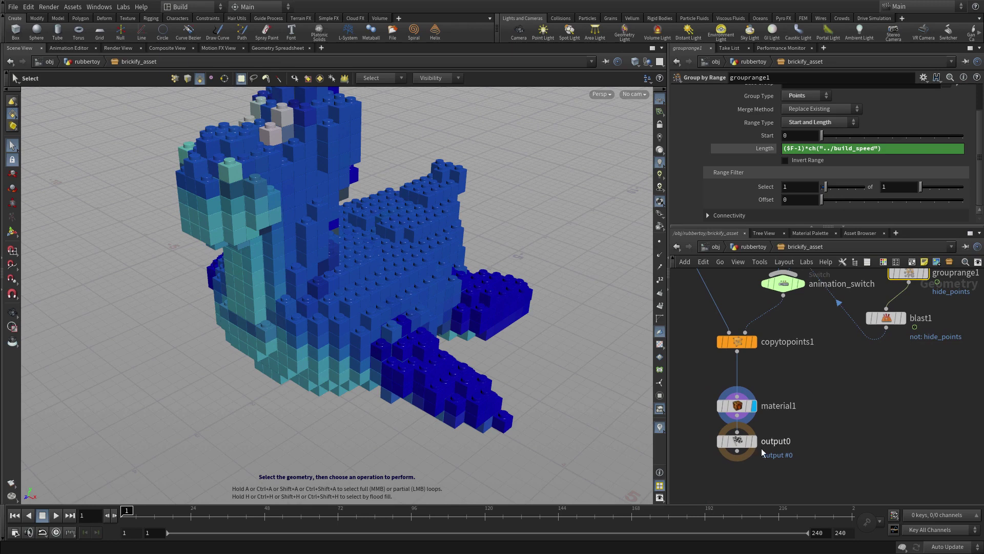
click(753, 442)
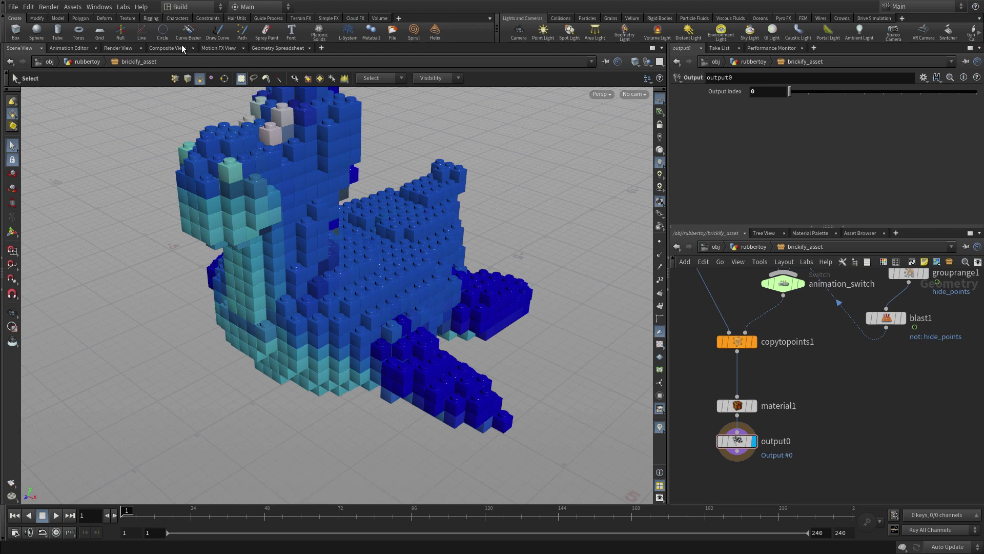
click(81, 7)
mouse_move(82, 68)
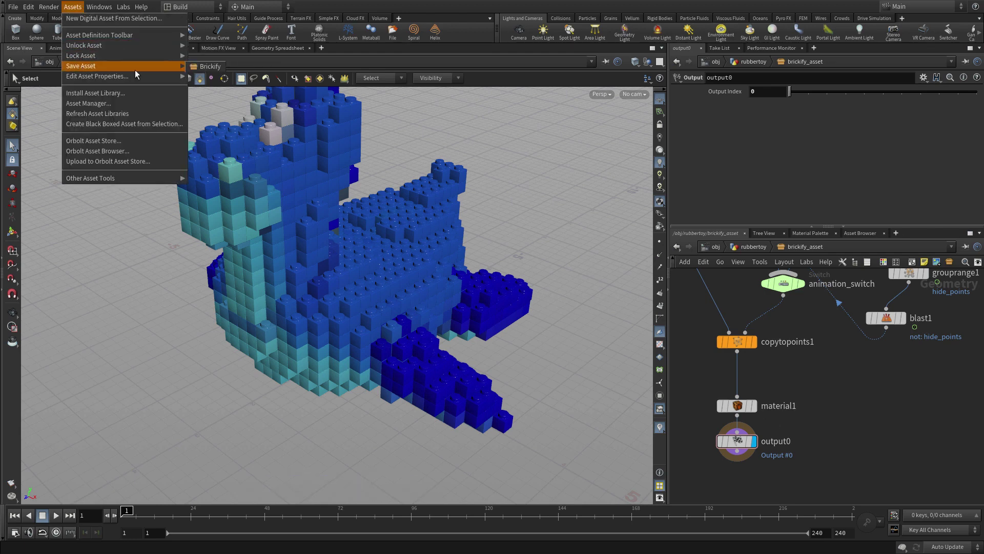
click(214, 69)
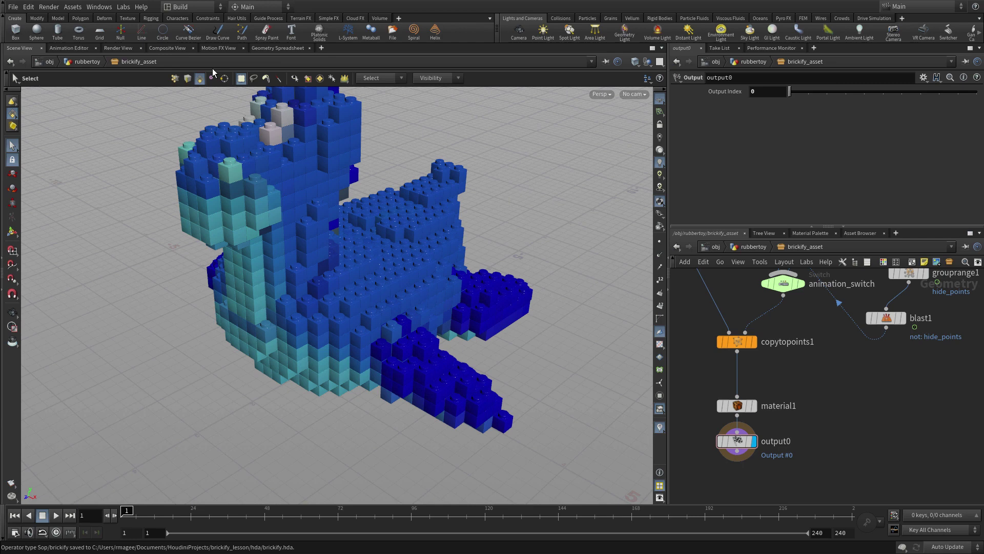
Lock the Brickify asset, then go up to the rubbertoy network and move brickify_asset closer beneath platonic1
click(72, 8)
mouse_move(73, 58)
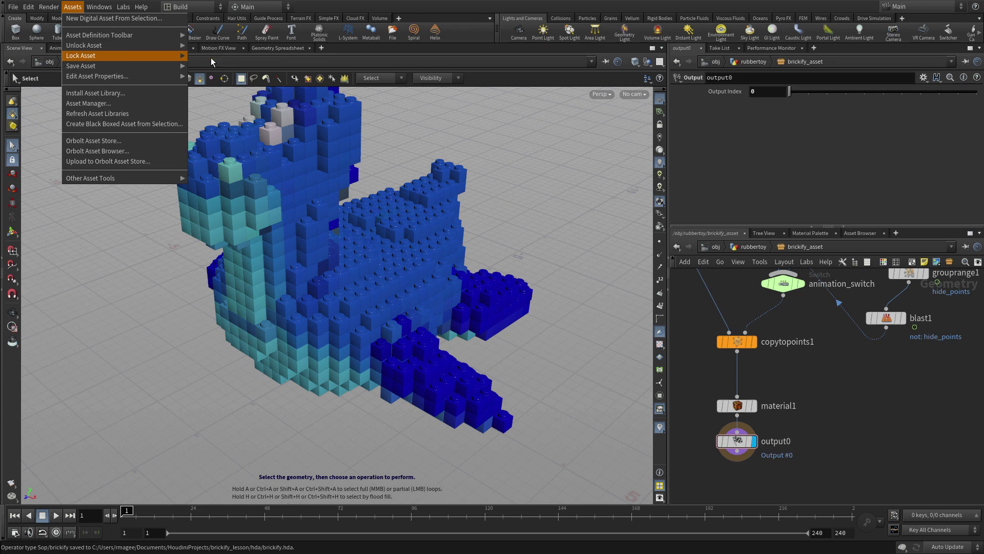
click(211, 57)
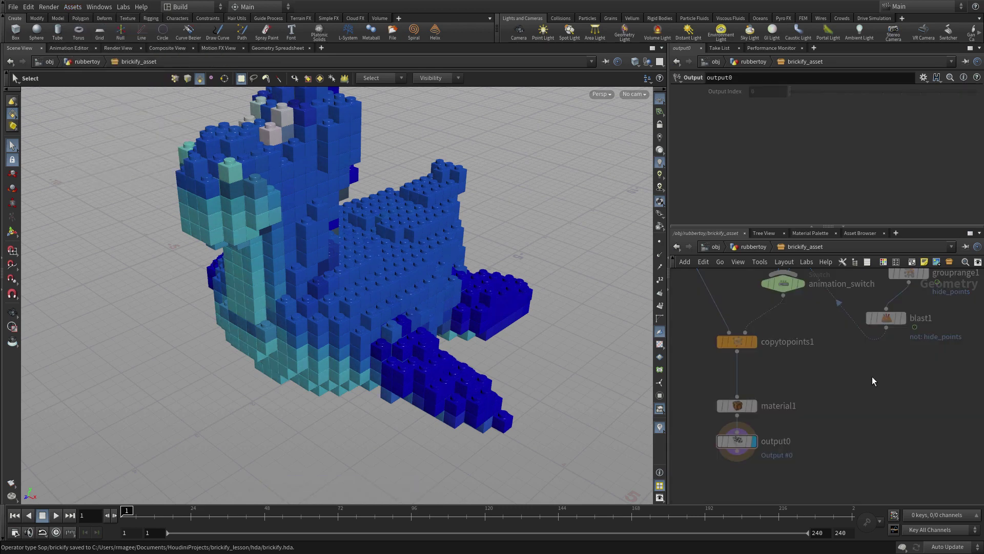
click(747, 250)
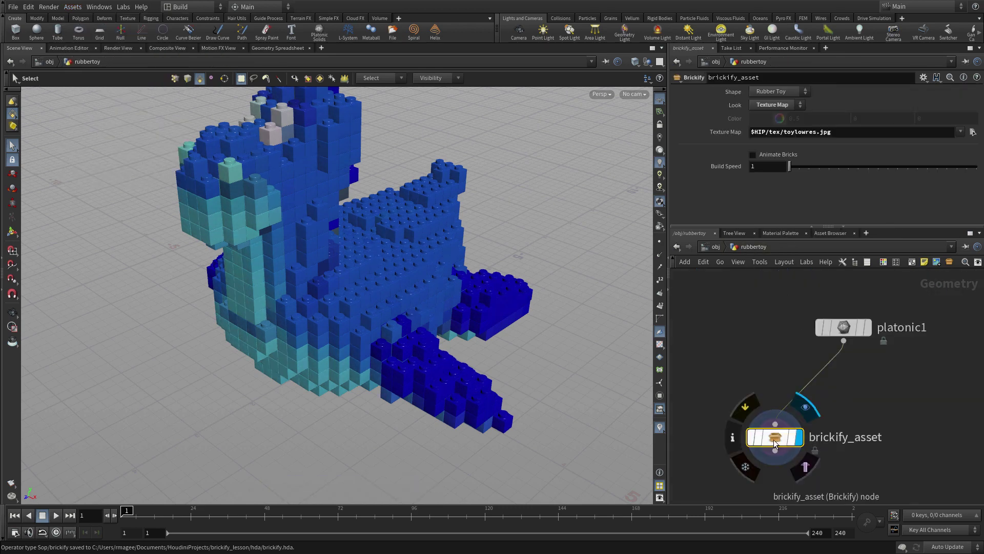
drag(773, 439, 825, 430)
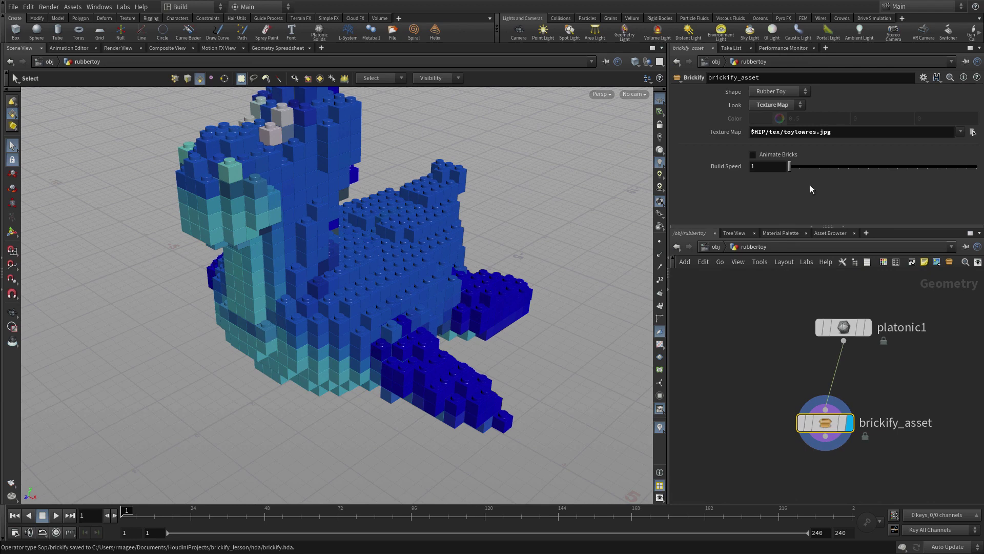
Turn on Animate Bricks on brickify_asset and set Build Speed to 20
click(771, 153)
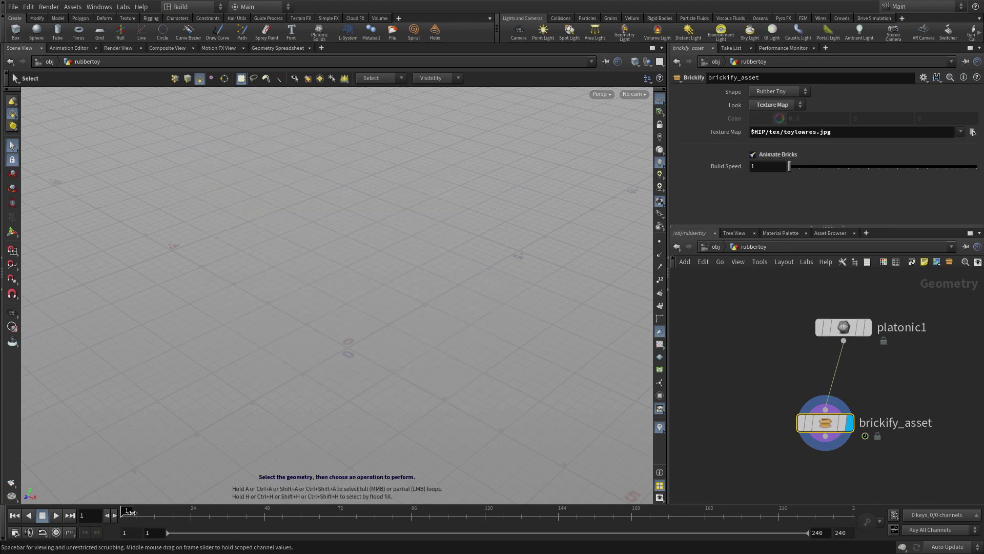
mouse_move(131, 512)
mouse_down()
mouse_move(850, 512)
mouse_move(123, 512)
mouse_up()
drag(762, 166, 741, 166)
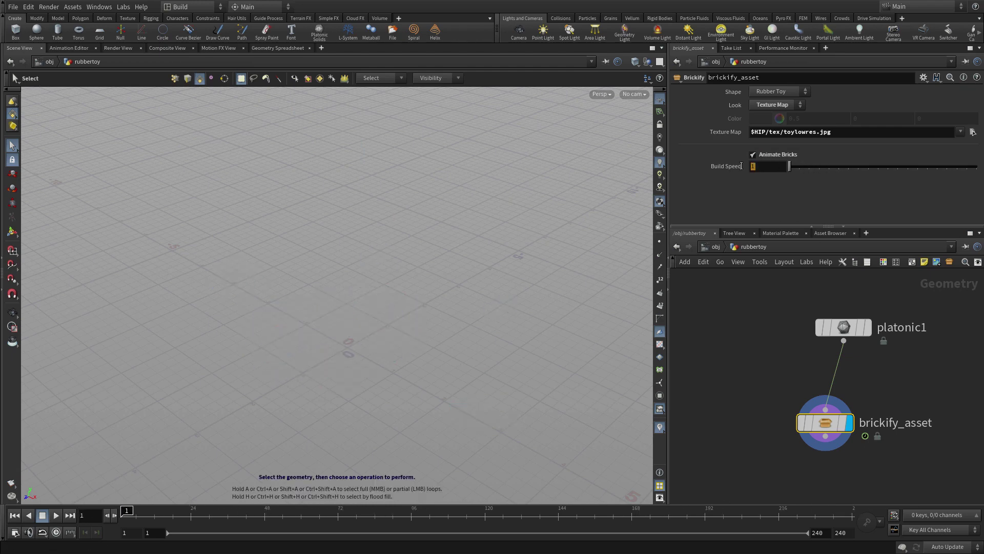
text(20)
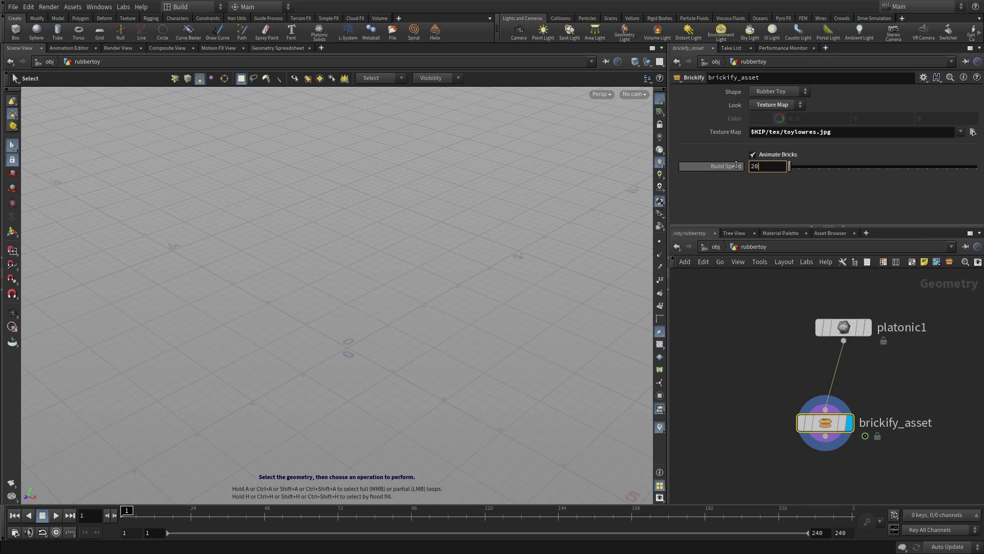
key(Return)
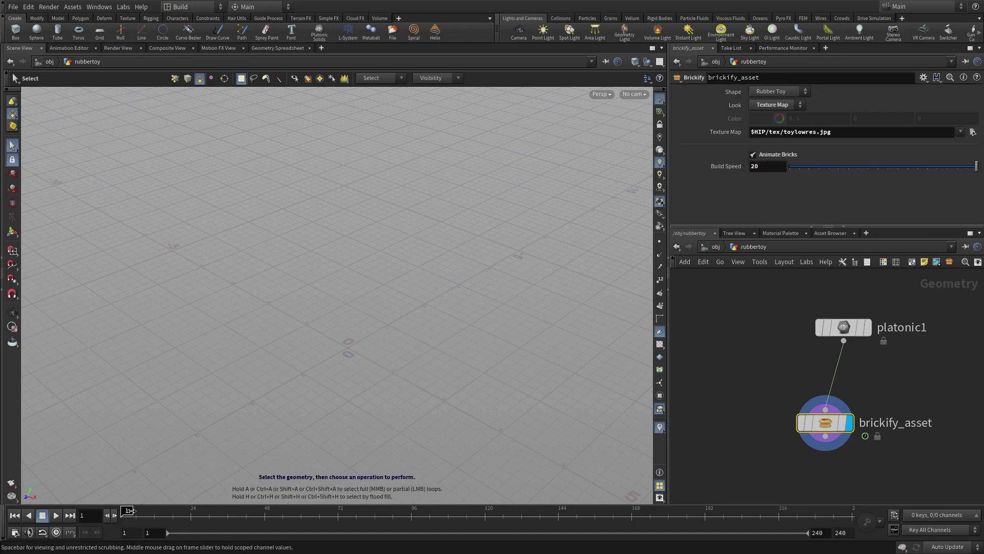
Scrub the timeline through to frame 240 to examine the brick build-up driven by the asset's controls
drag(205, 512, 74, 499)
drag(570, 515, 866, 489)
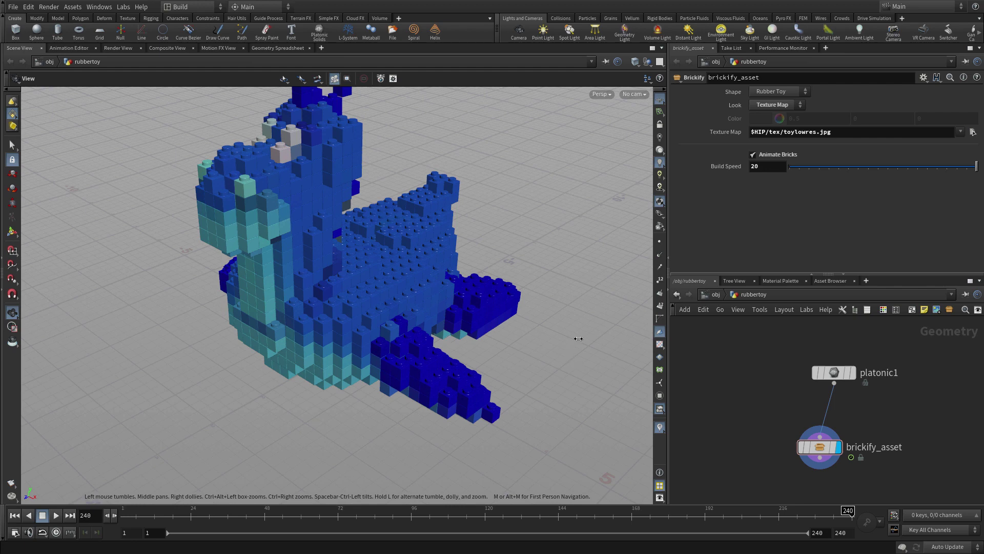
Return to the object level, hide the rubbertoy object and display the squab object instead, framed in the viewport
click(718, 295)
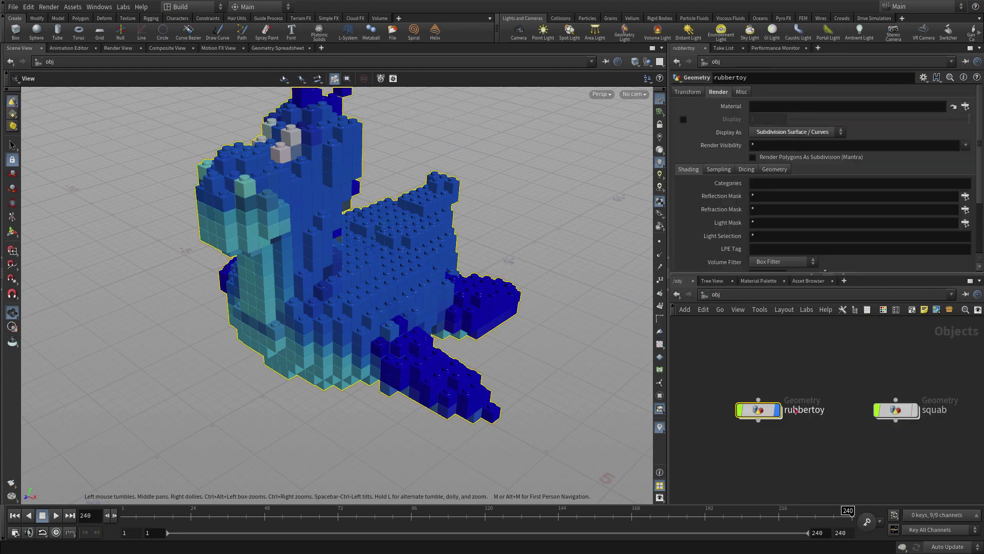
click(778, 411)
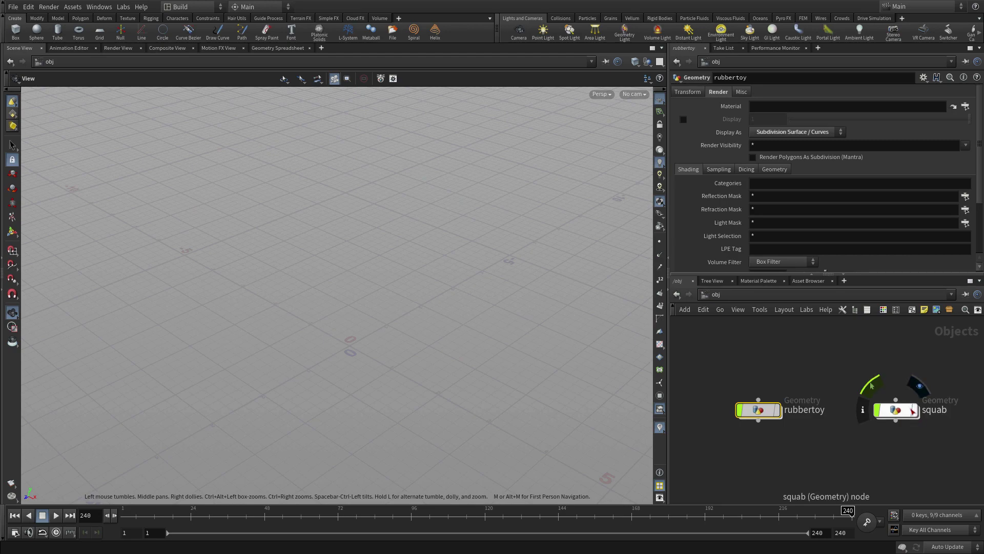
click(916, 410)
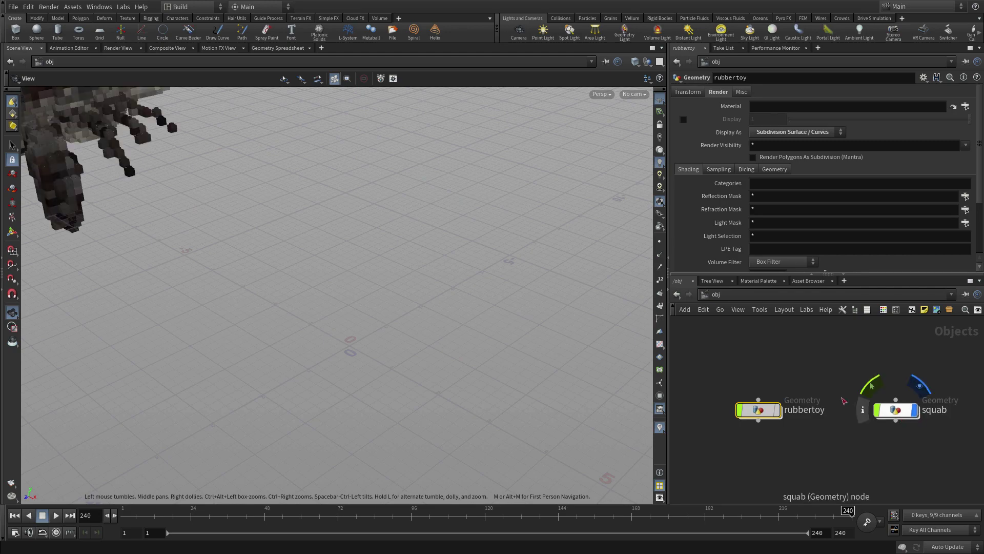
key(h)
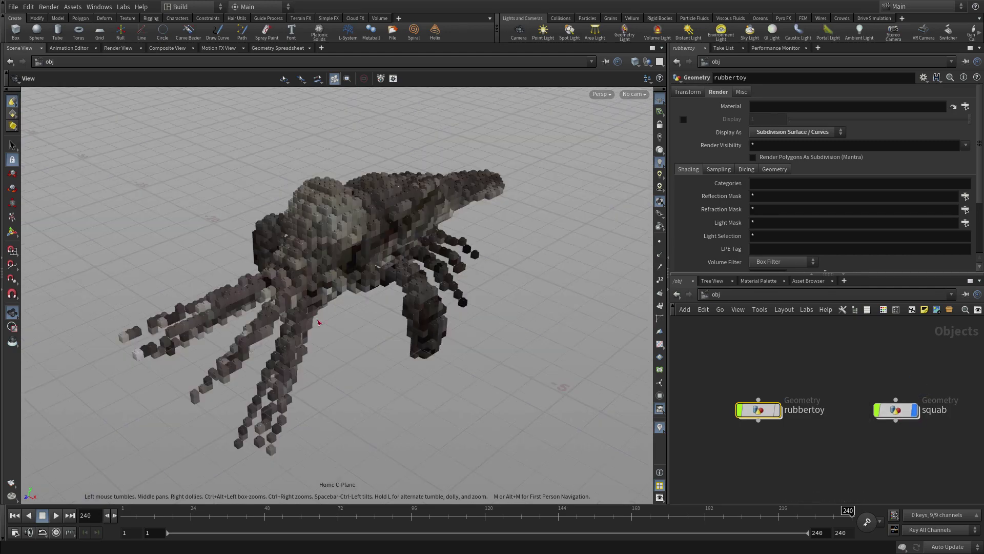
Inside the squab network, turn on Animate Bricks on brickify1 and set its Build Speed to 30
double_click(898, 410)
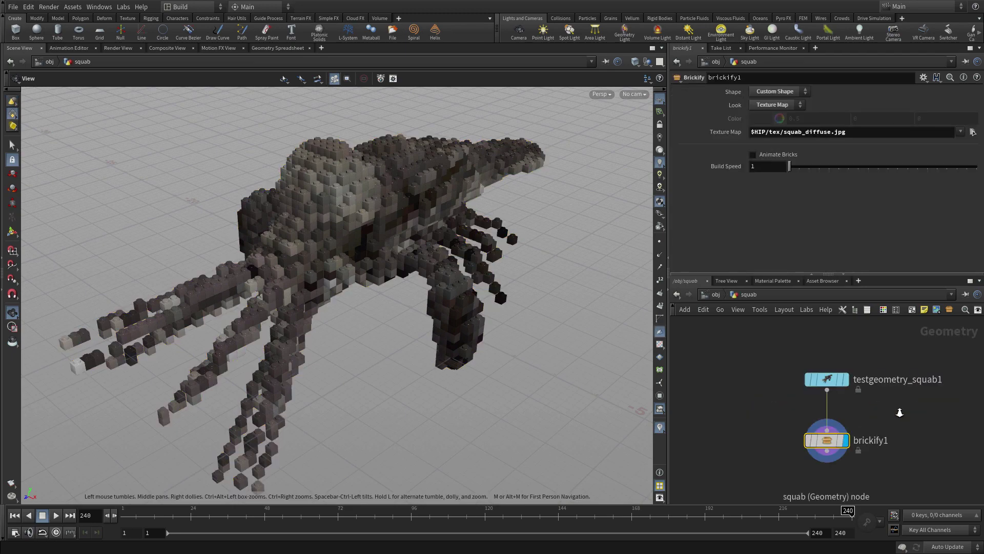
click(759, 154)
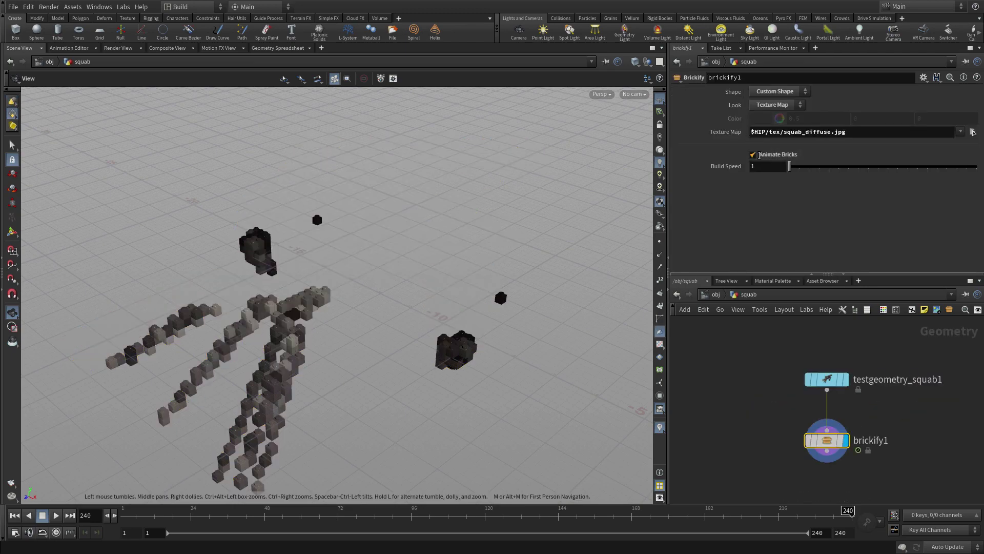
drag(226, 512, 850, 512)
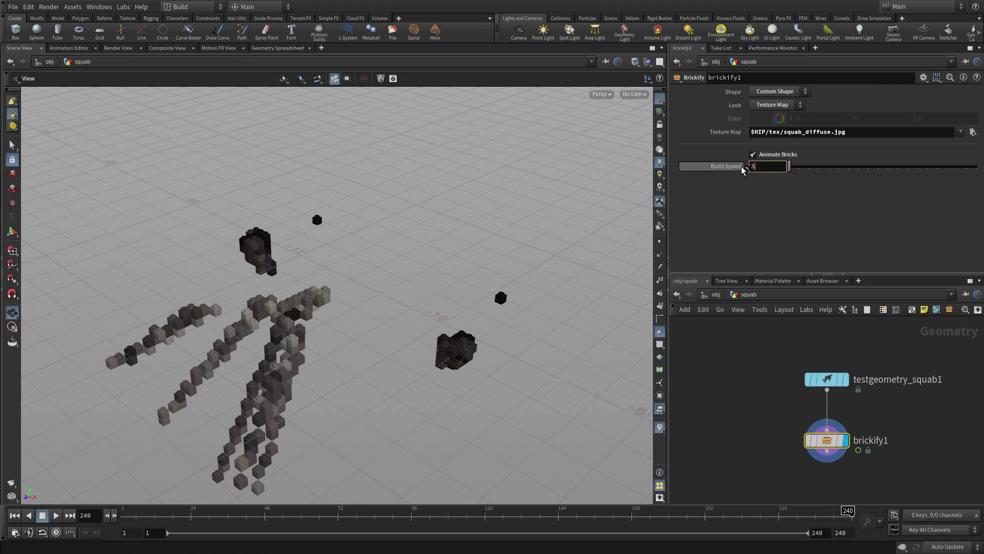
text(0)
key(Return)
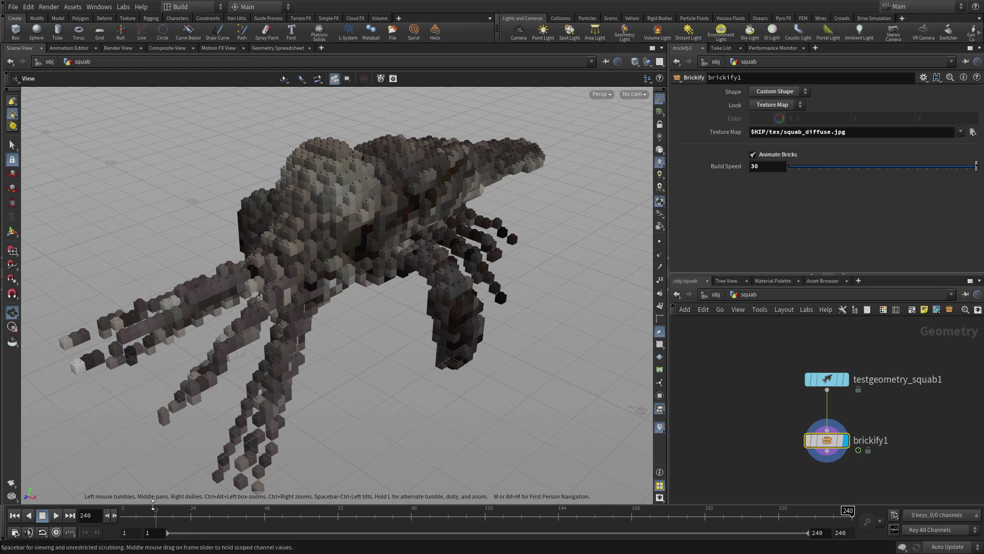
Play the squab's brick build-up from the start of the timeline to examine it, then stop playback
drag(149, 511, 85, 510)
click(55, 515)
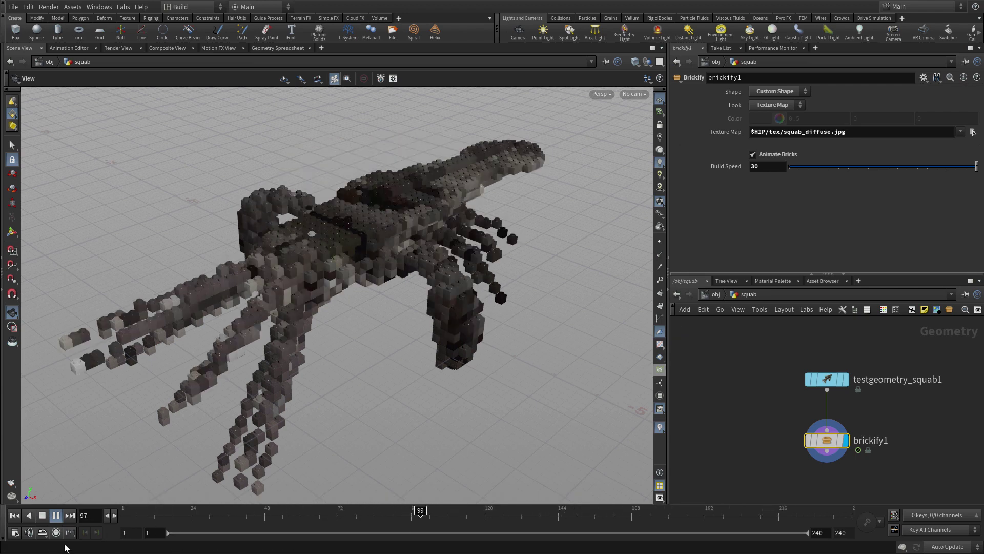
click(43, 516)
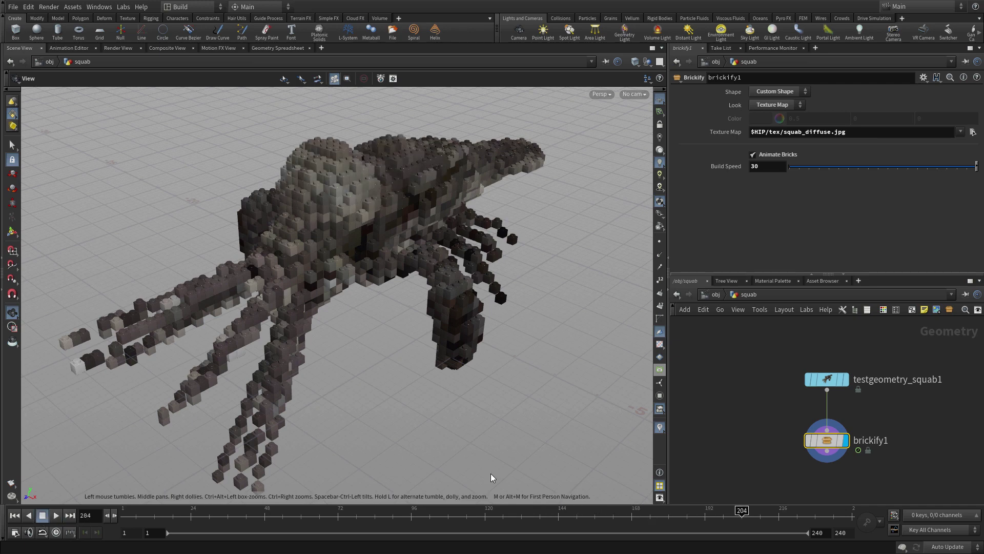